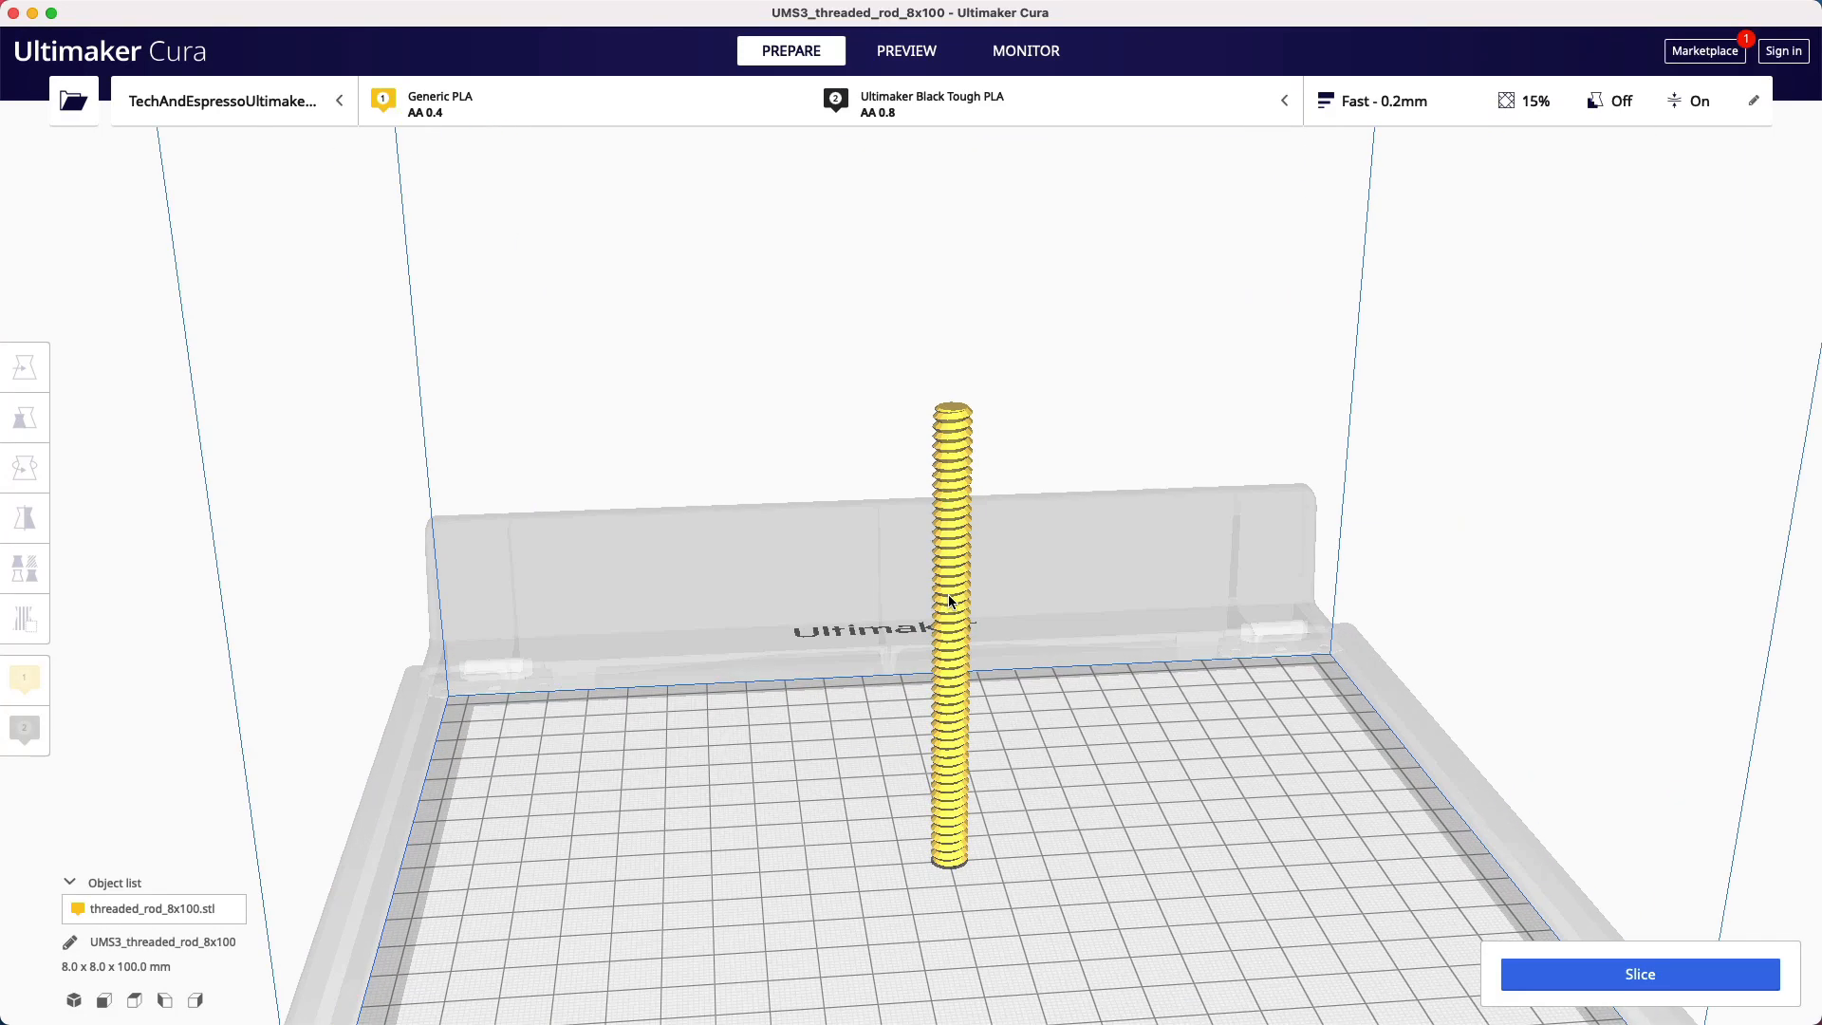
{"action": "scroll", "coordinate": [910, 605], "scroll_direction": "up", "scroll_amount": 2}
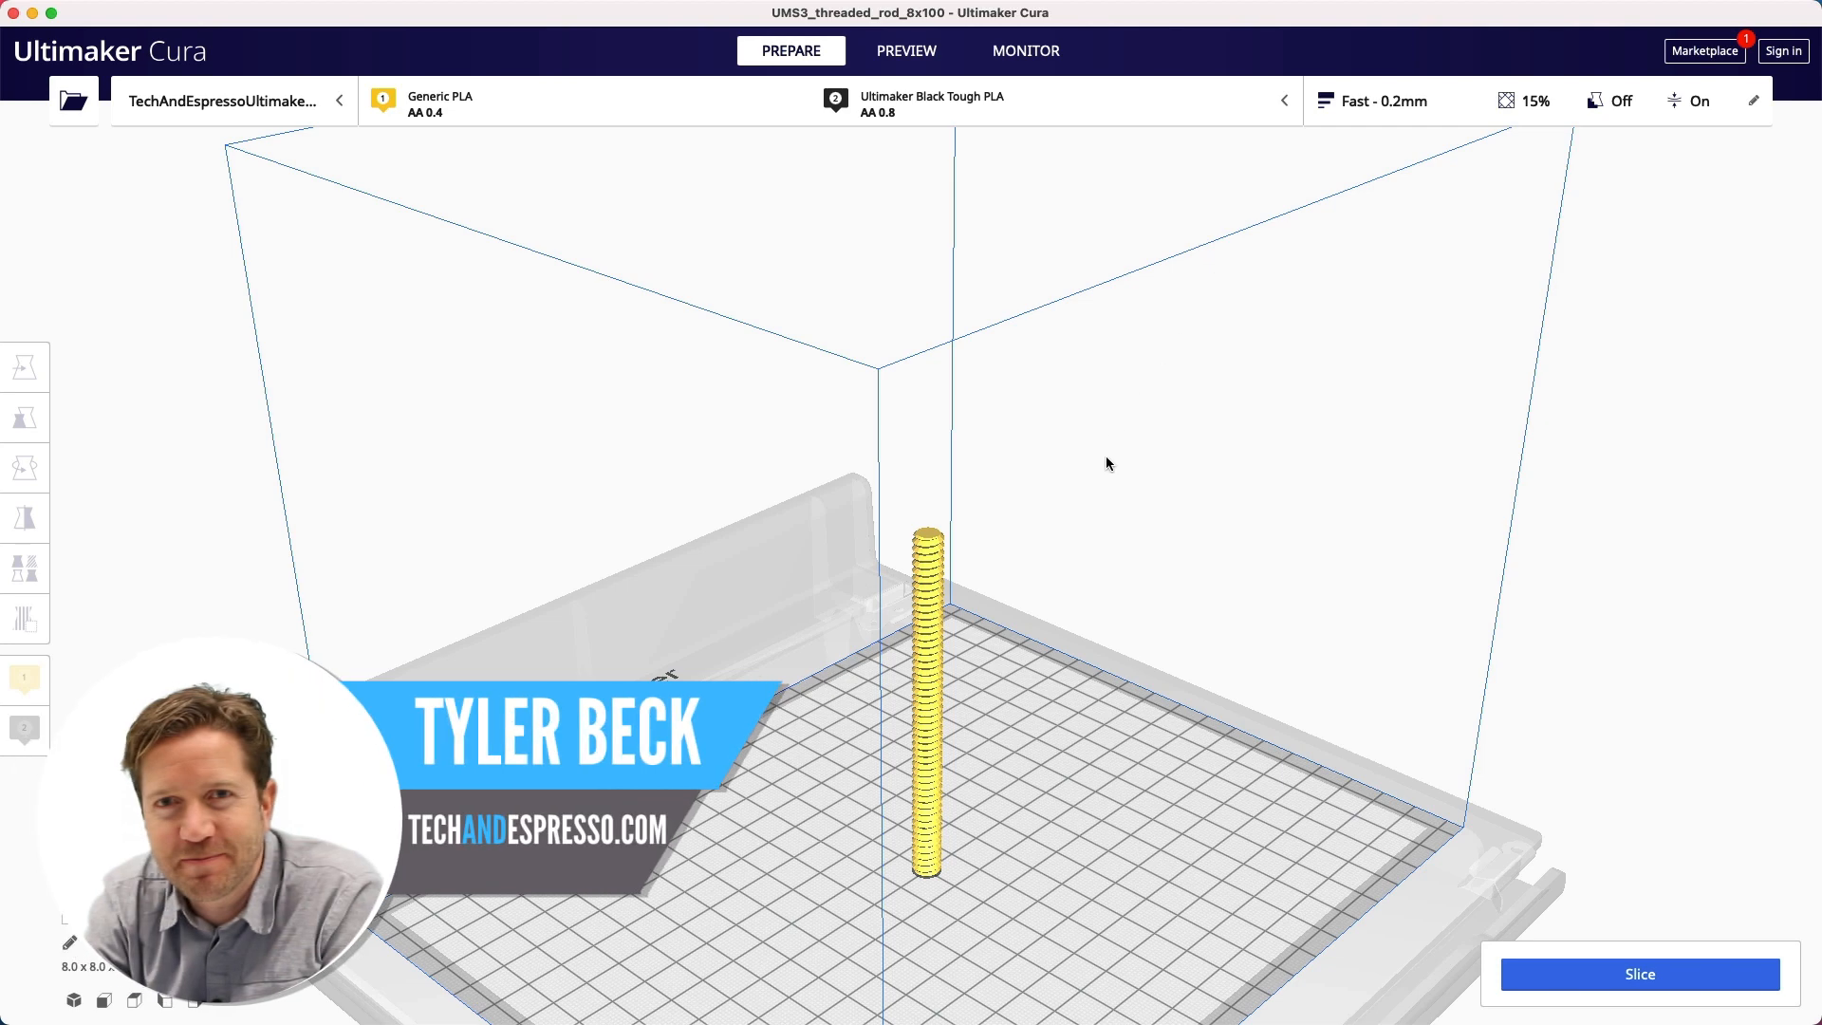
- Orbit the Cura viewport to look over the threaded rod on the build plate
{"action": "right_click_drag", "start_coordinate": [1105, 465], "coordinate": [1027, 556]}
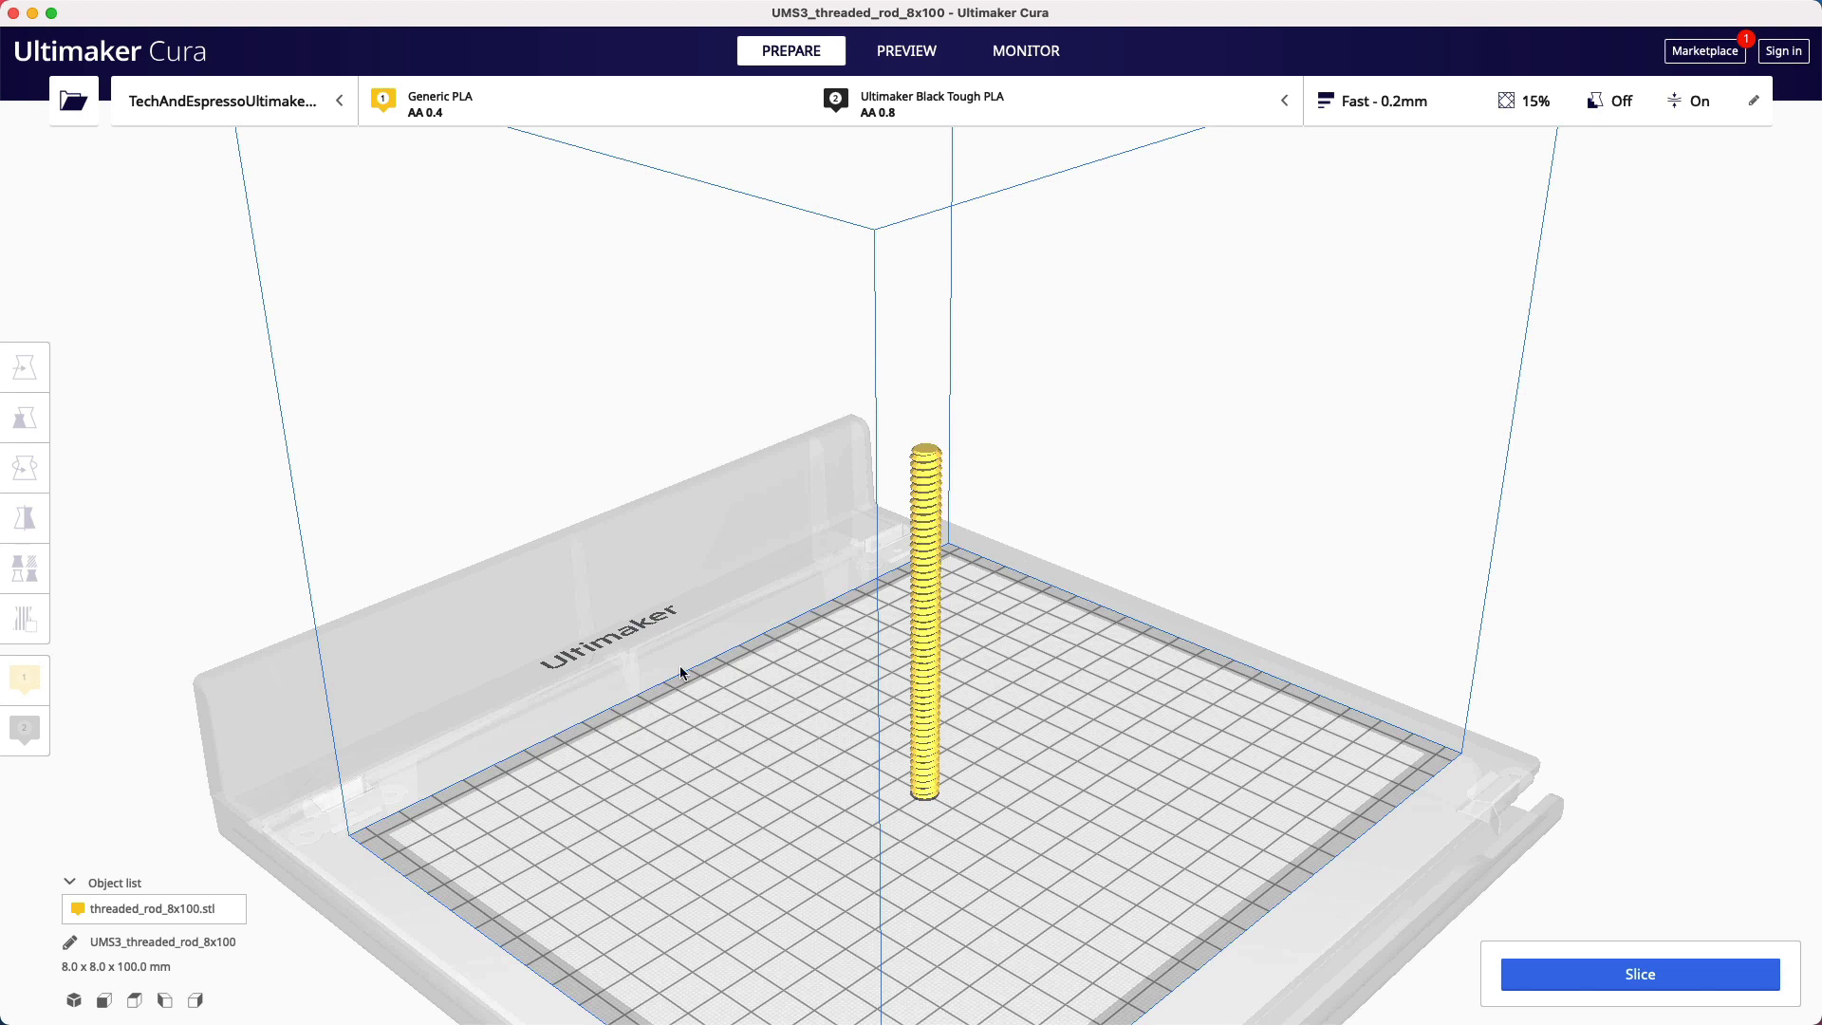
{"action": "right_click_drag", "start_coordinate": [684, 665], "coordinate": [705, 662]}
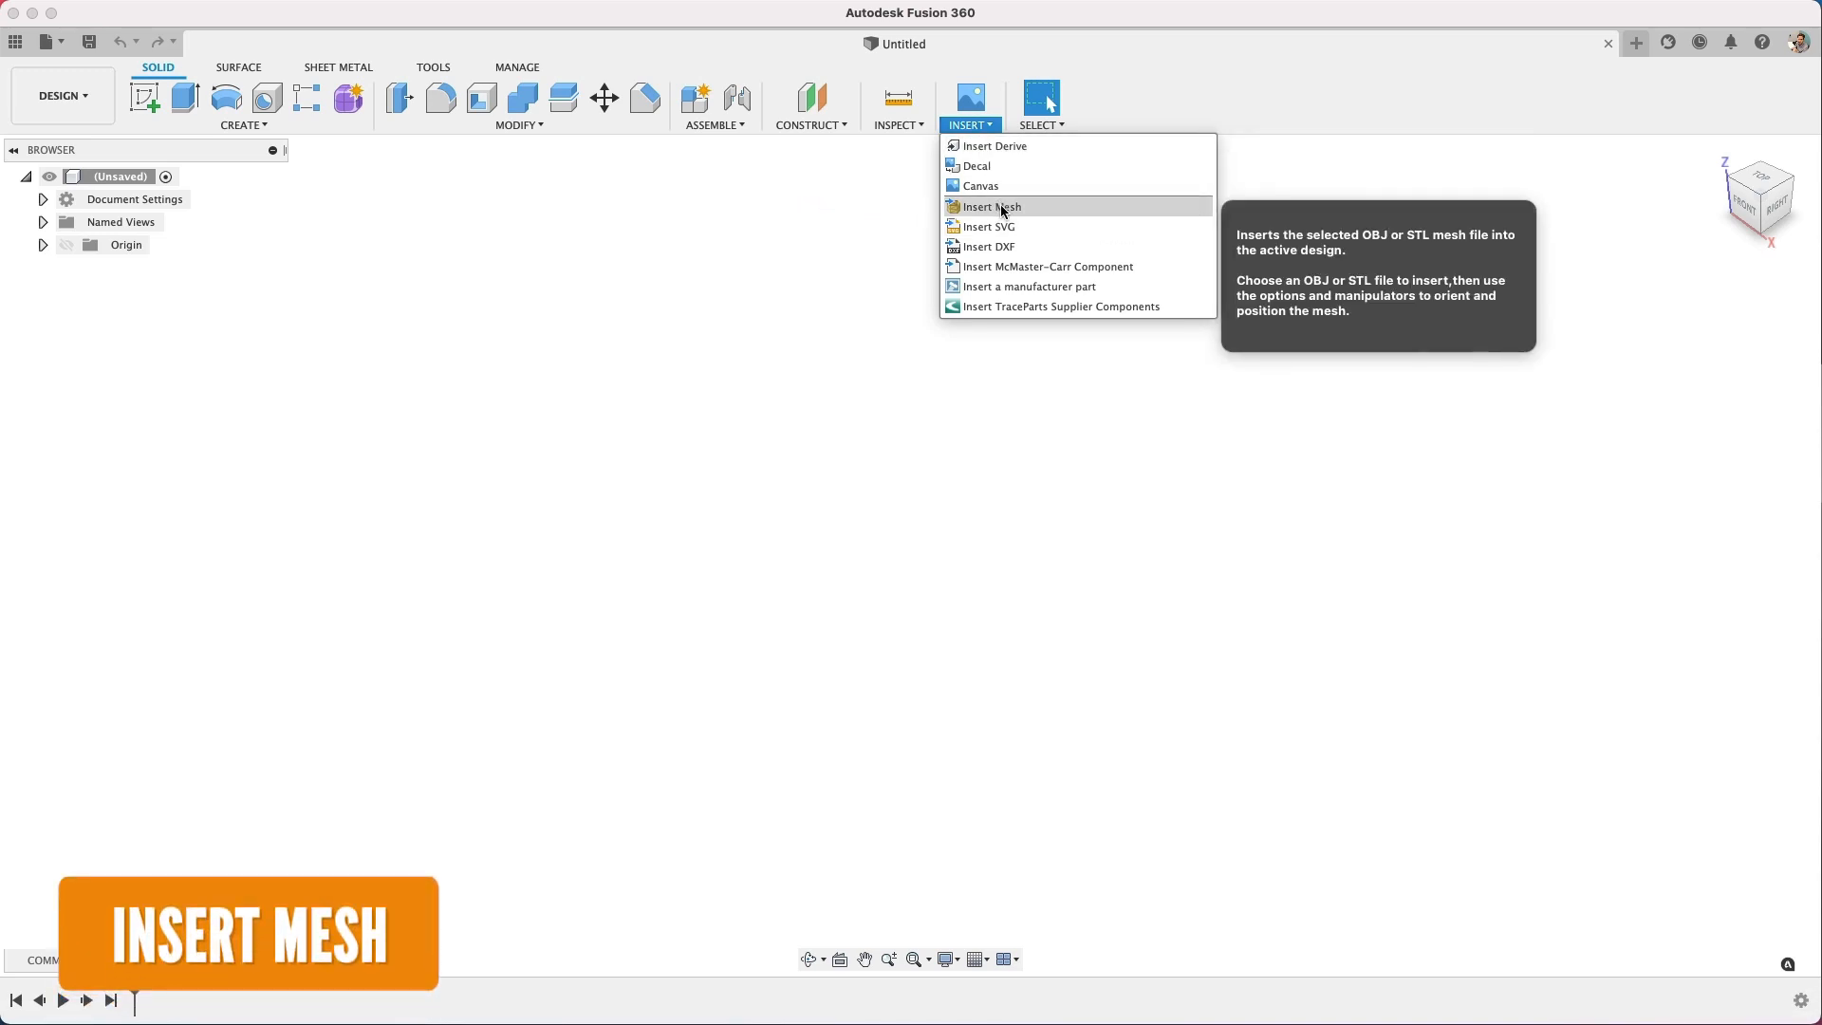
- Insert threaded_rod_8x100.stl as a mesh body and confirm its placement
{"action": "left_click", "coordinate": [1002, 209]}
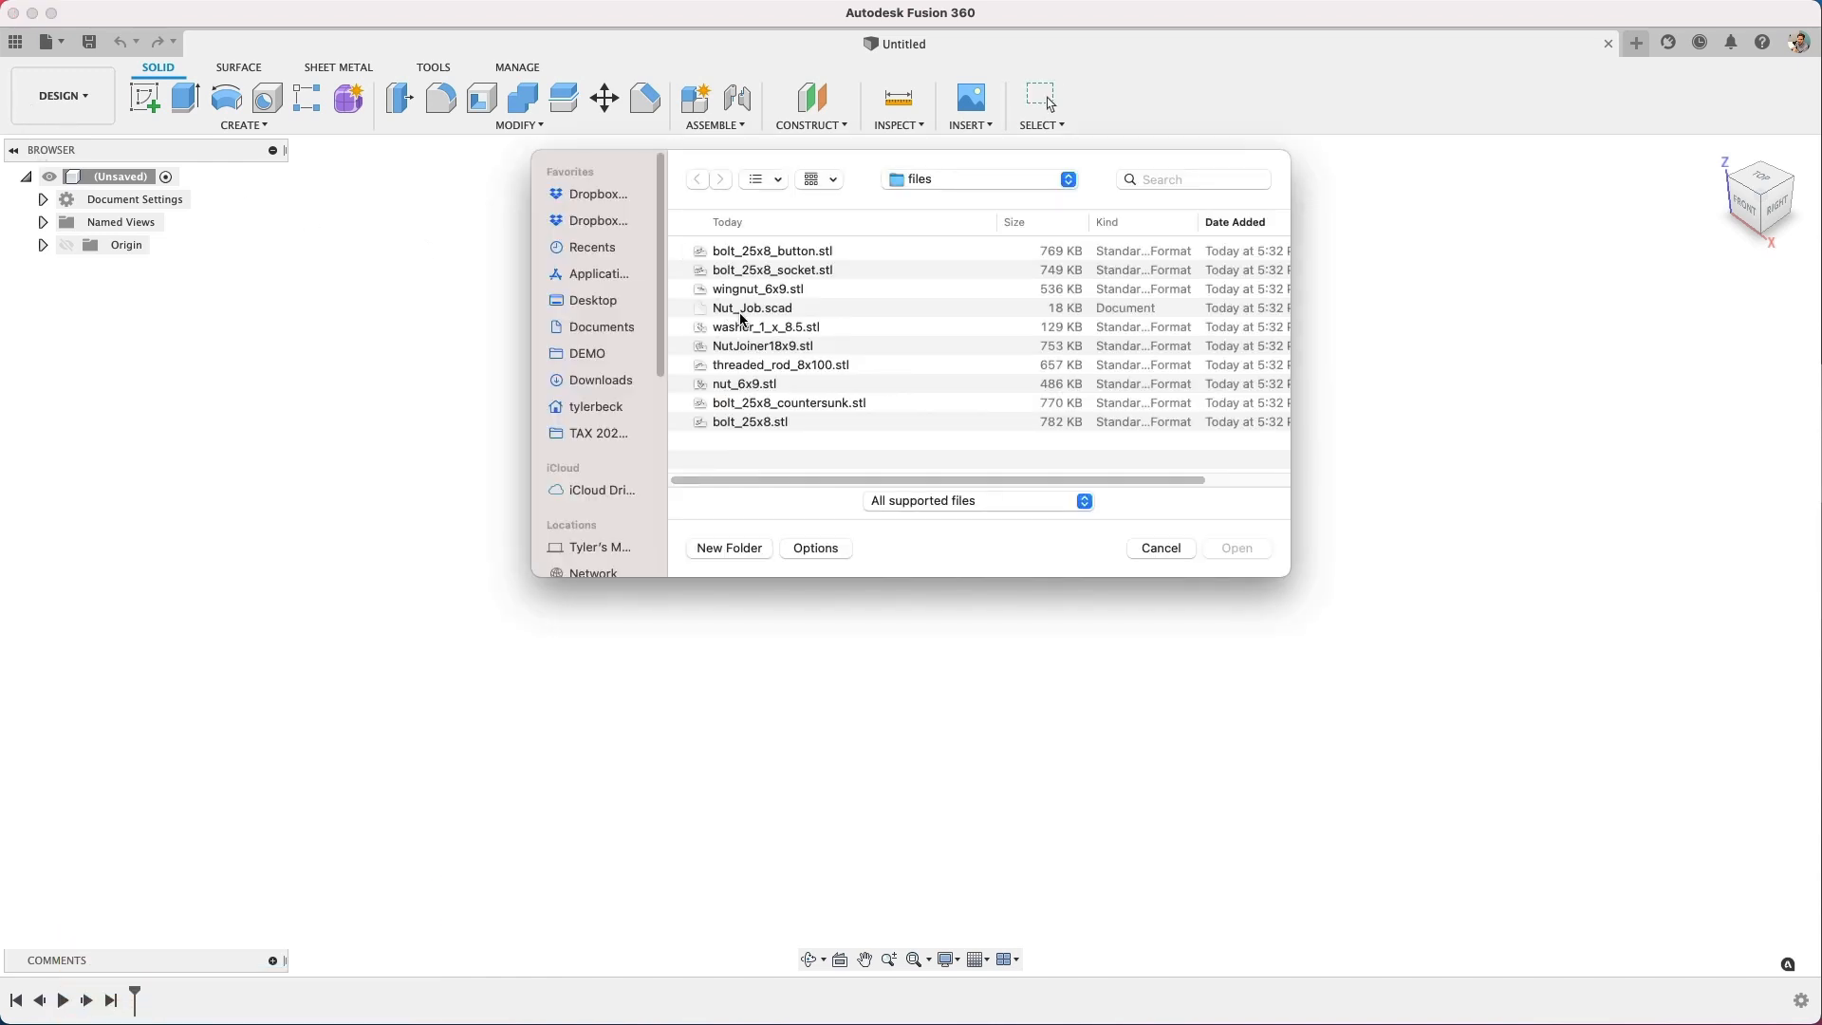
{"action": "double_click", "coordinate": [751, 364]}
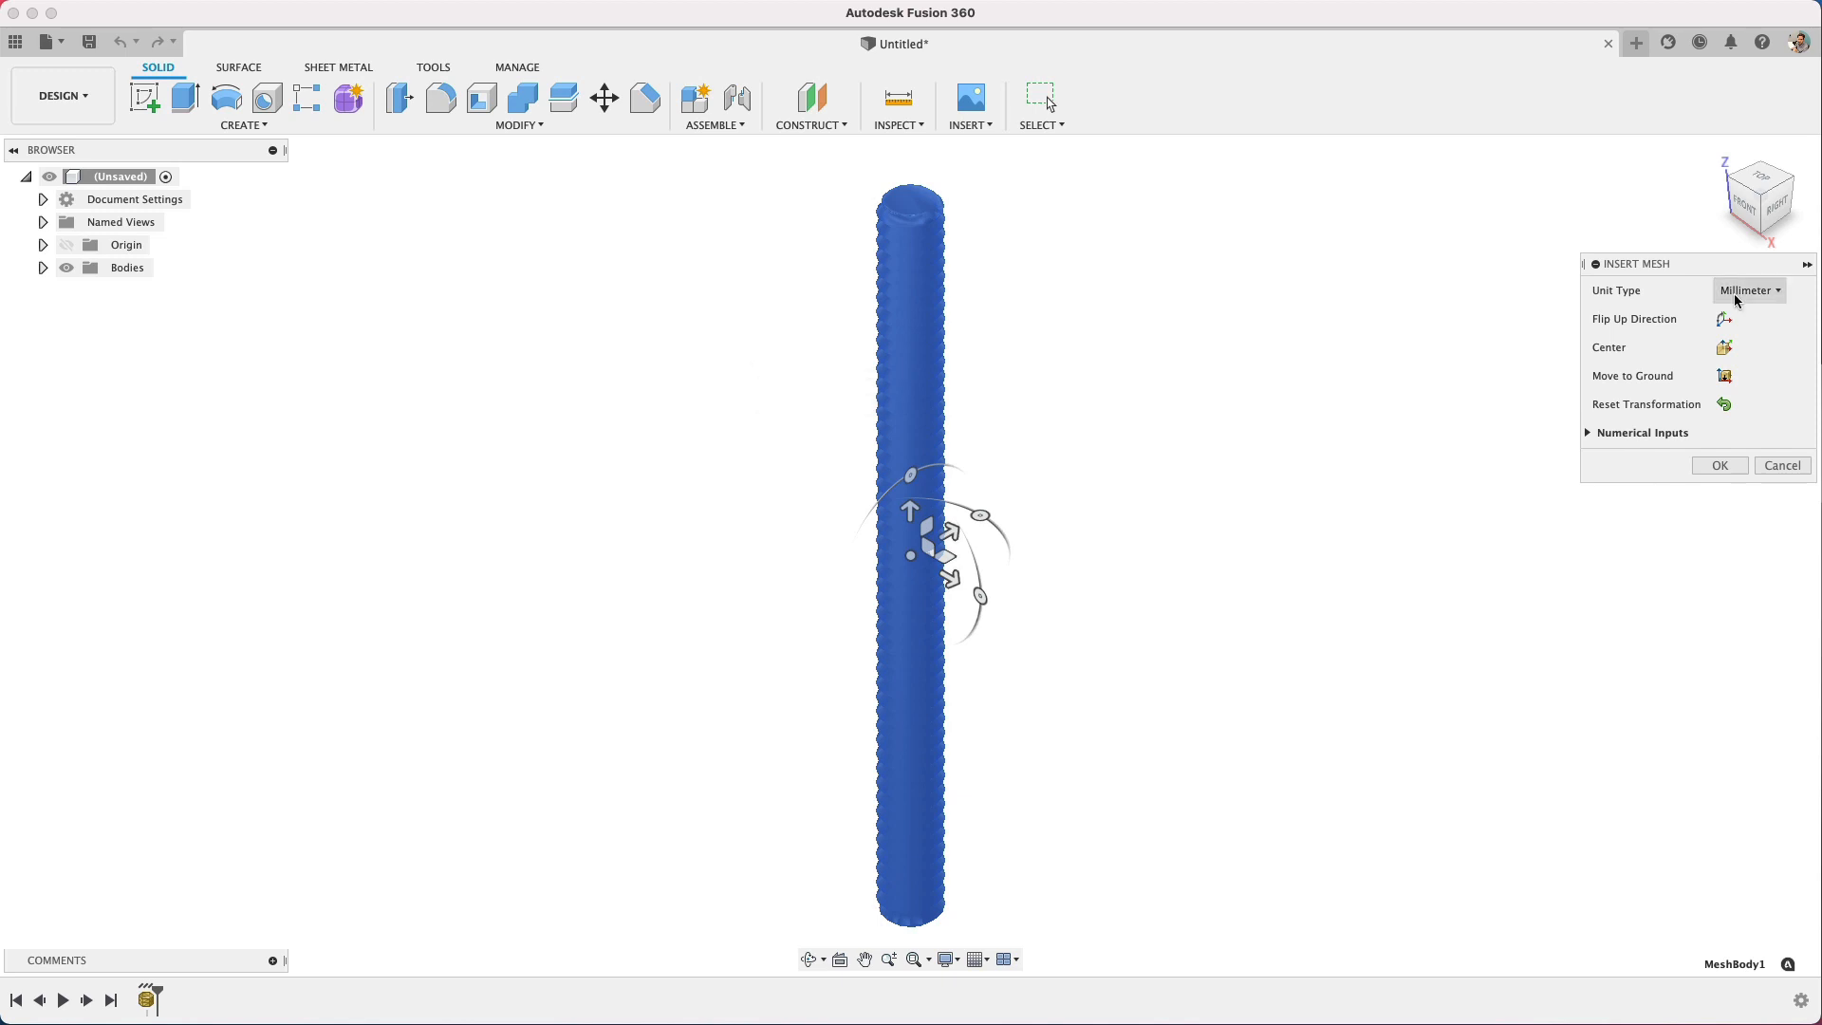
{"action": "left_click", "coordinate": [1719, 466]}
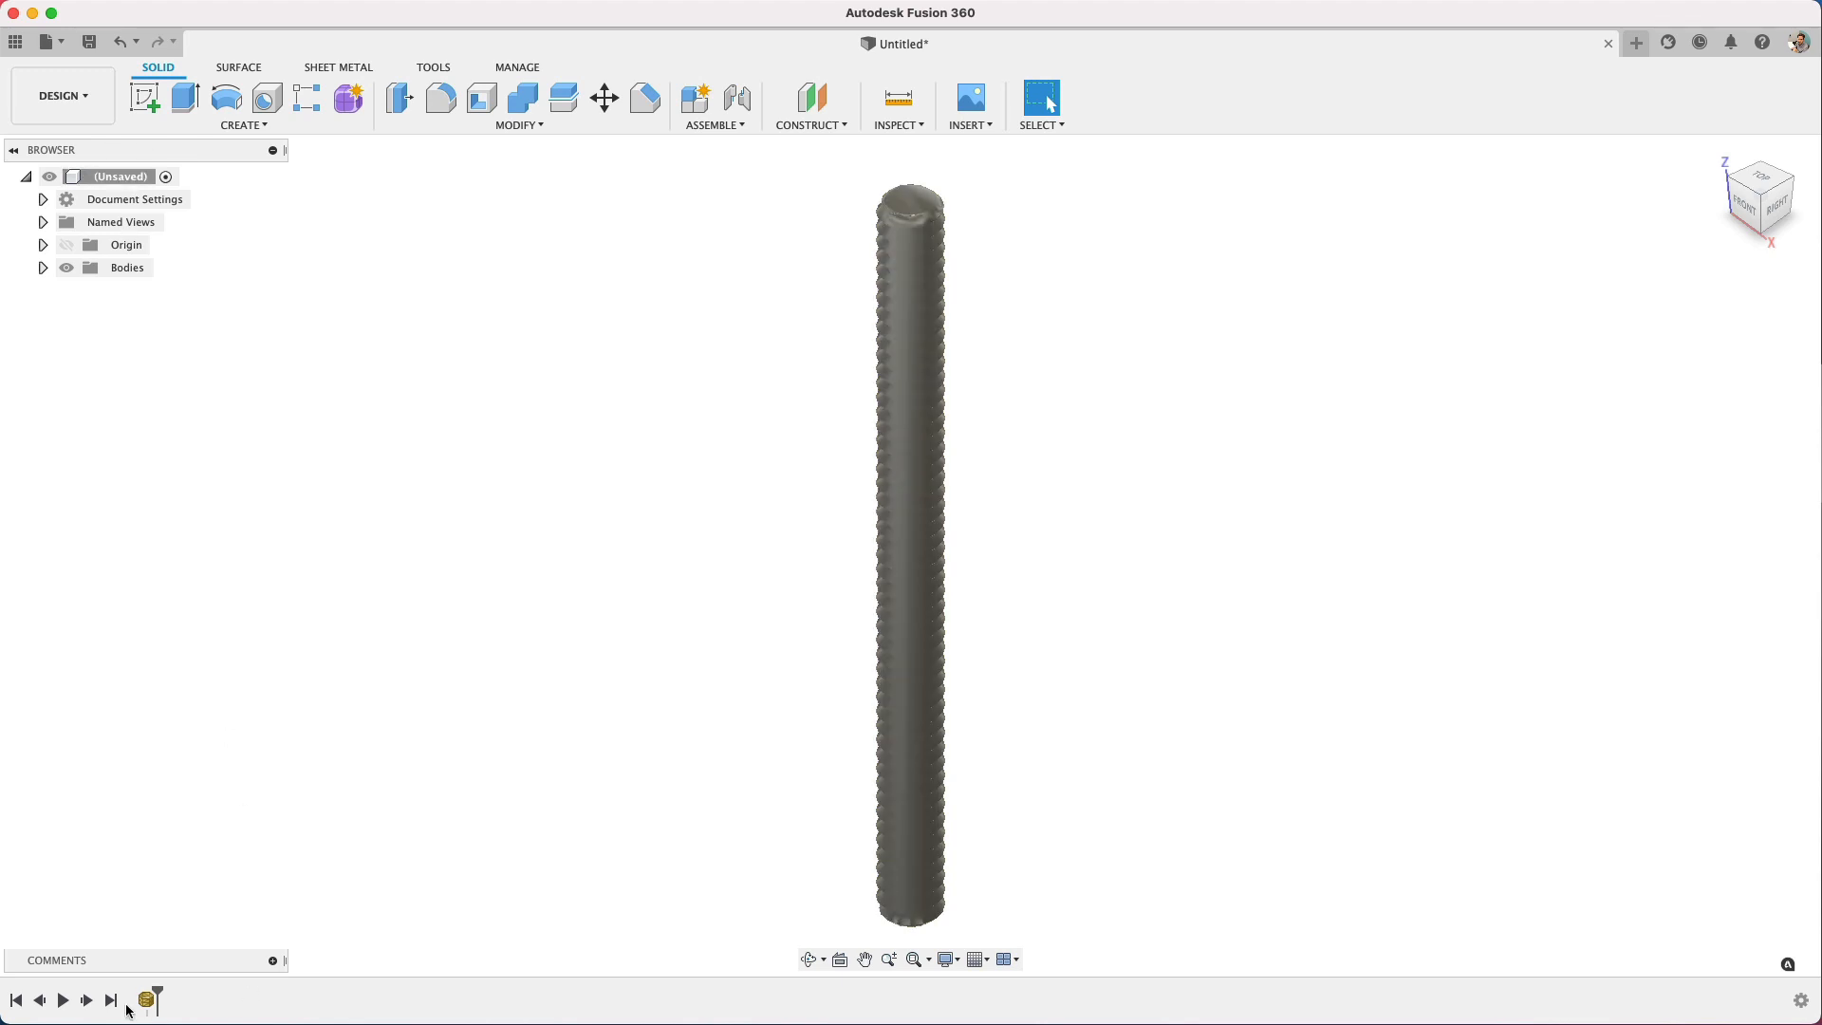
- Turn off Do not capture Design History for the root component and confirm
{"action": "right_click", "coordinate": [128, 179]}
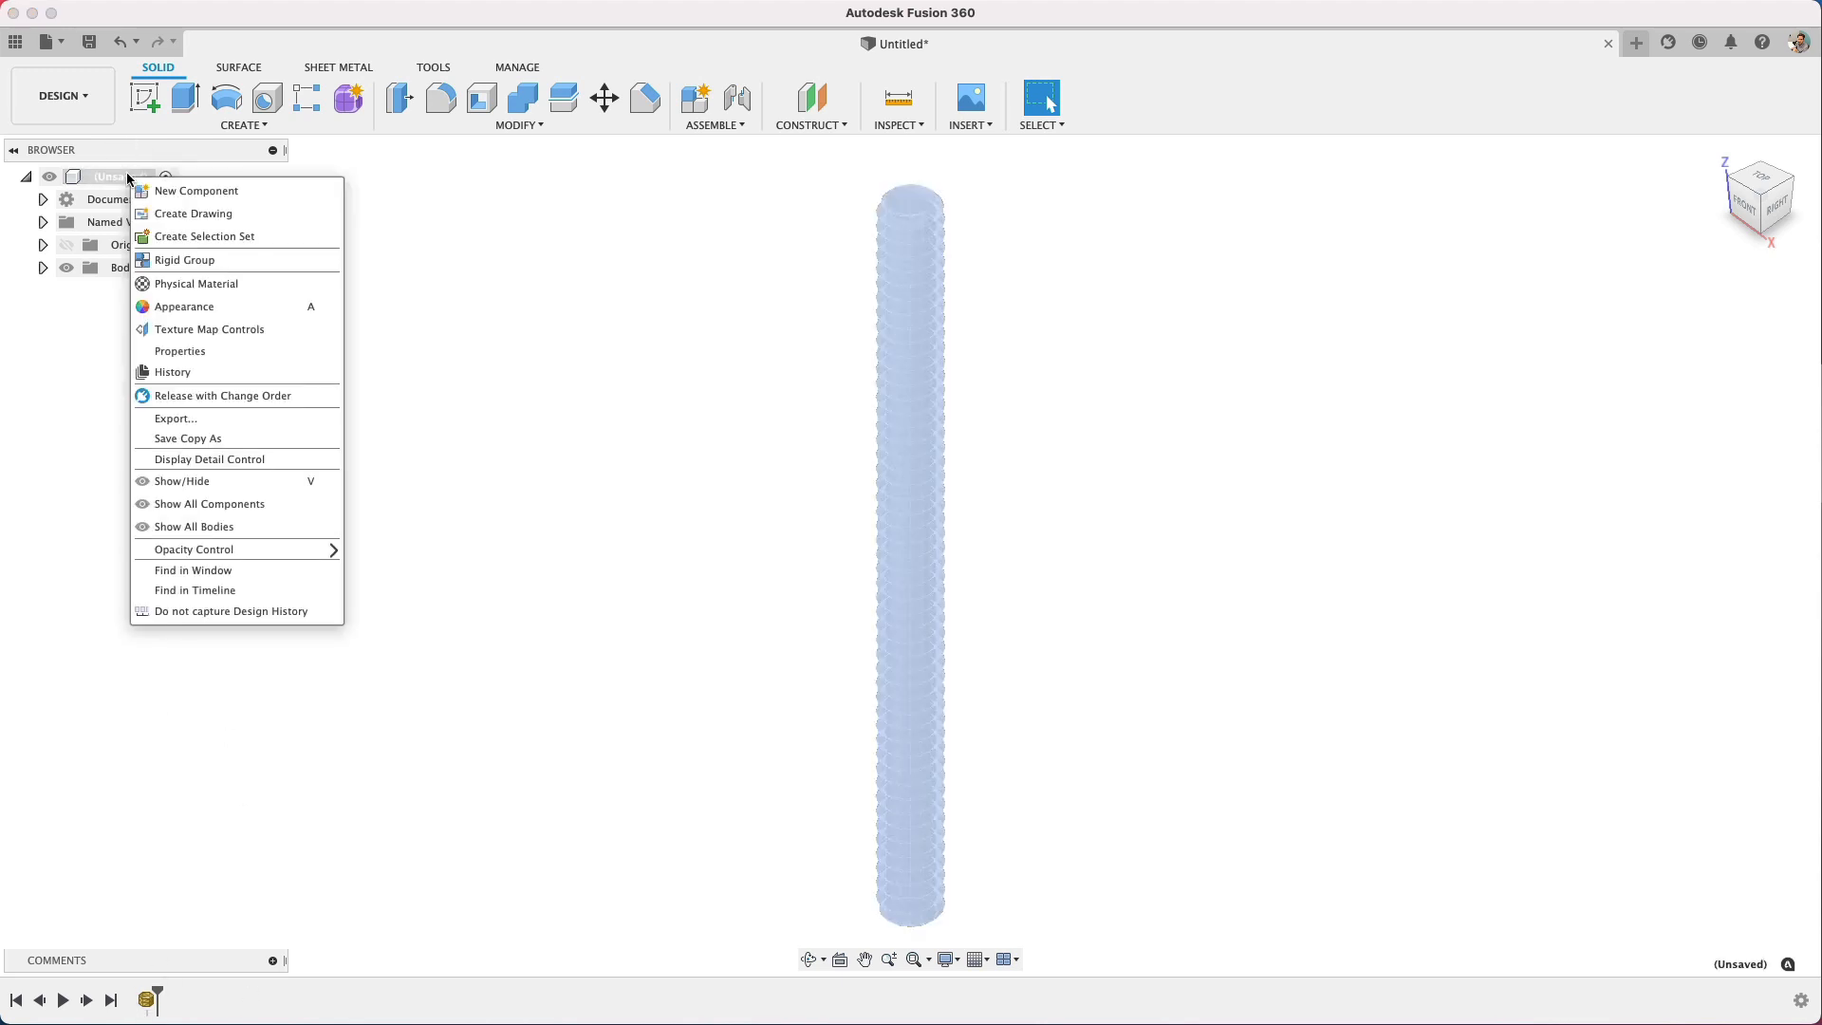
{"action": "left_click", "coordinate": [261, 611]}
{"action": "left_click", "coordinate": [922, 533]}
- Reselect the design root and switch to the Mesh workspace tools
{"action": "left_click", "coordinate": [117, 179]}
{"action": "right_click", "coordinate": [341, 190]}
{"action": "left_click", "coordinate": [597, 332]}
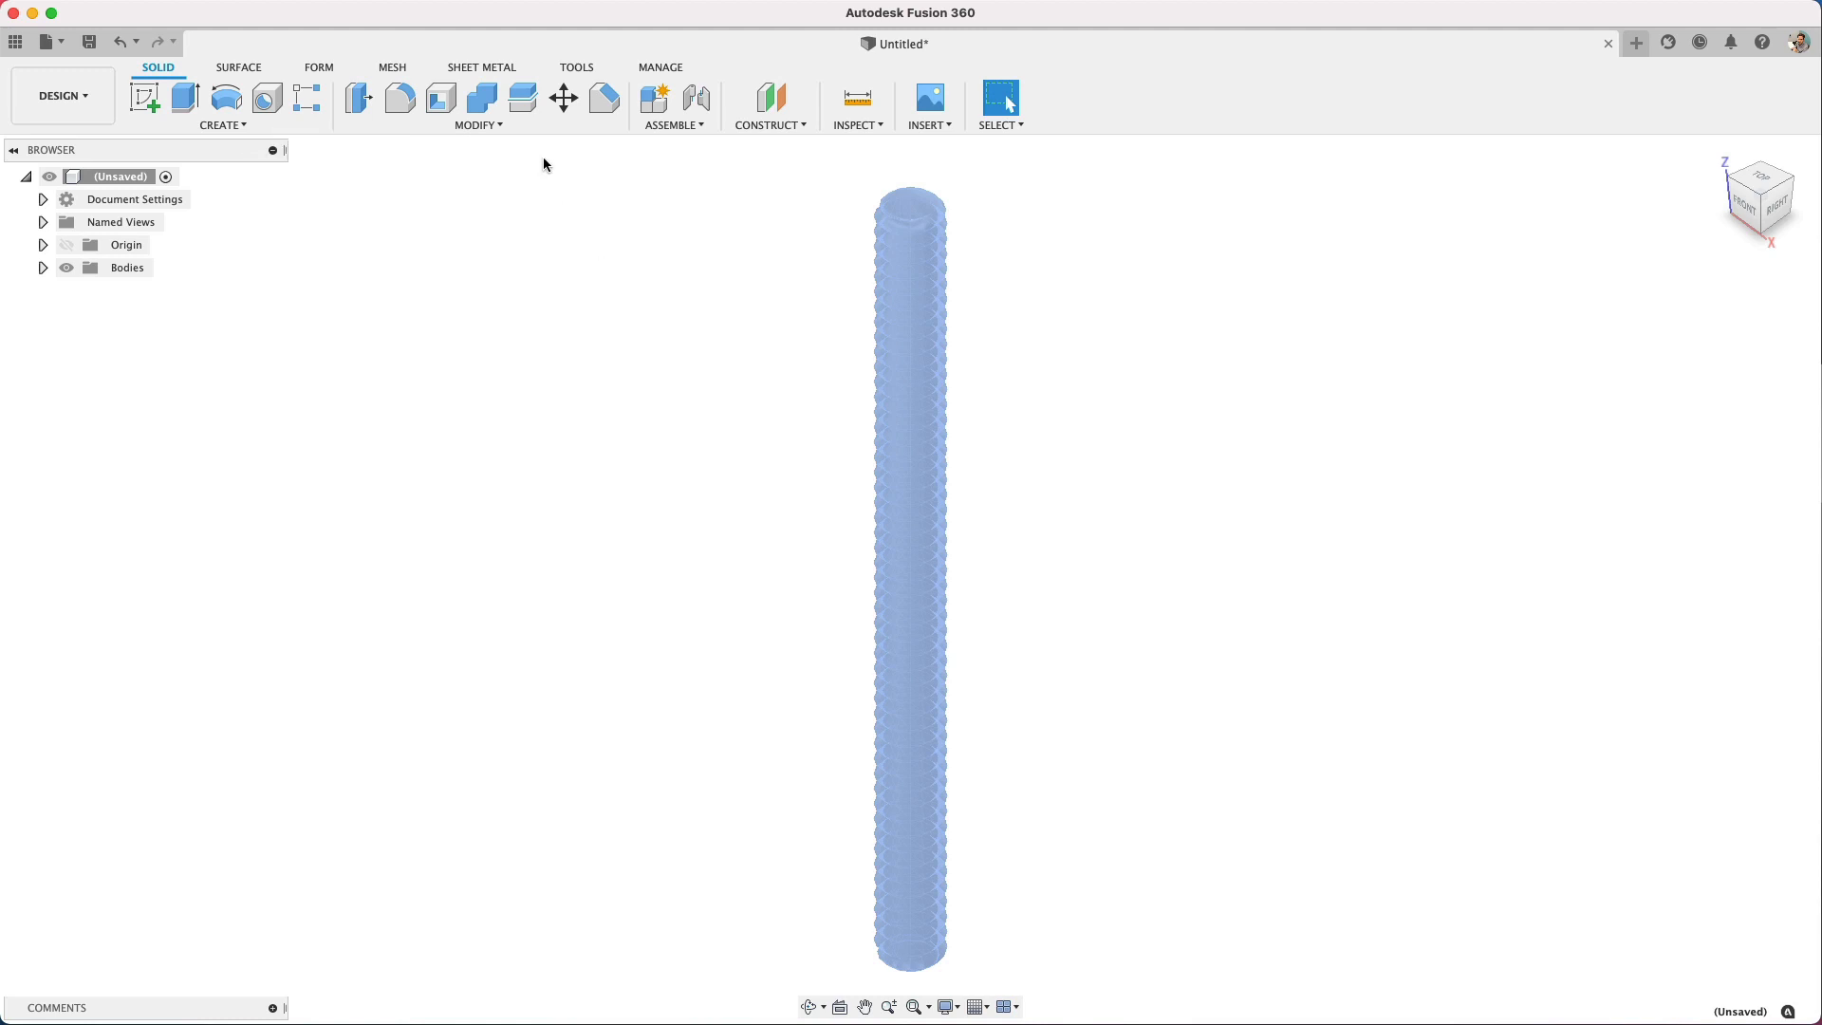
{"action": "left_click", "coordinate": [393, 68]}
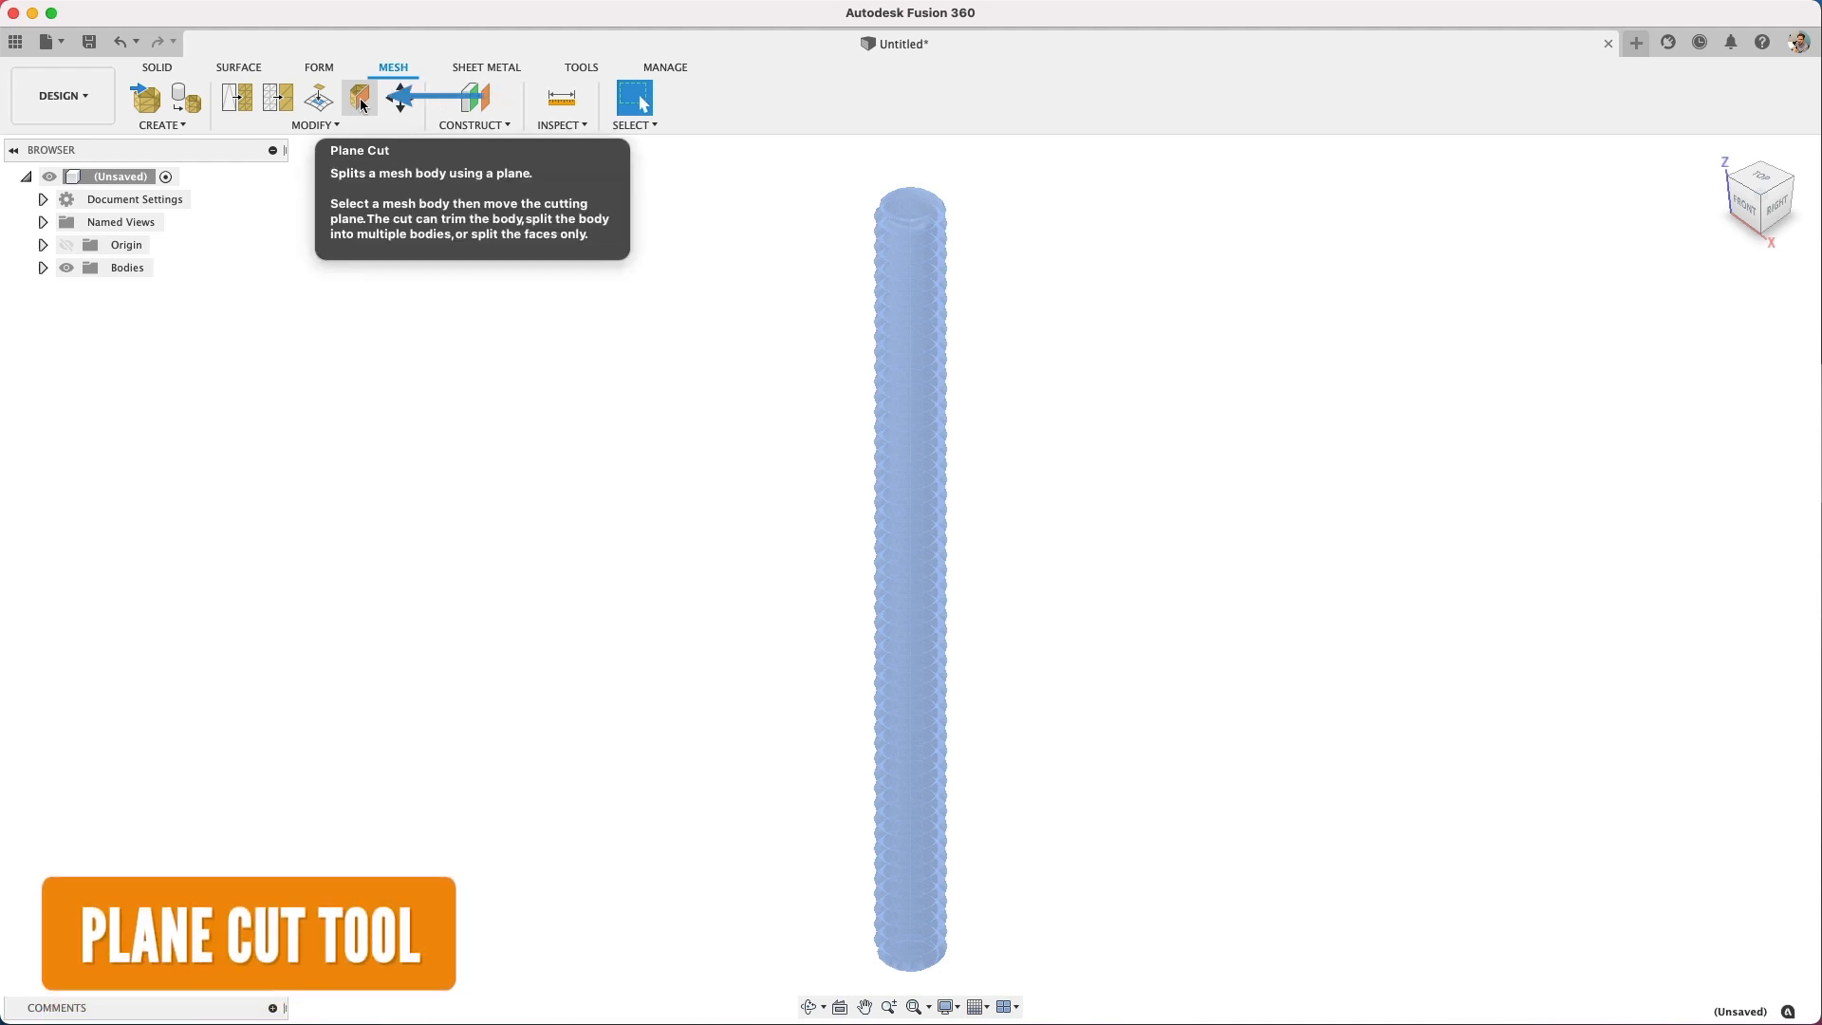
- Start Plane Cut on the rod, rotate the plane horizontal and slide it down to 74 mm
{"action": "left_click", "coordinate": [363, 104]}
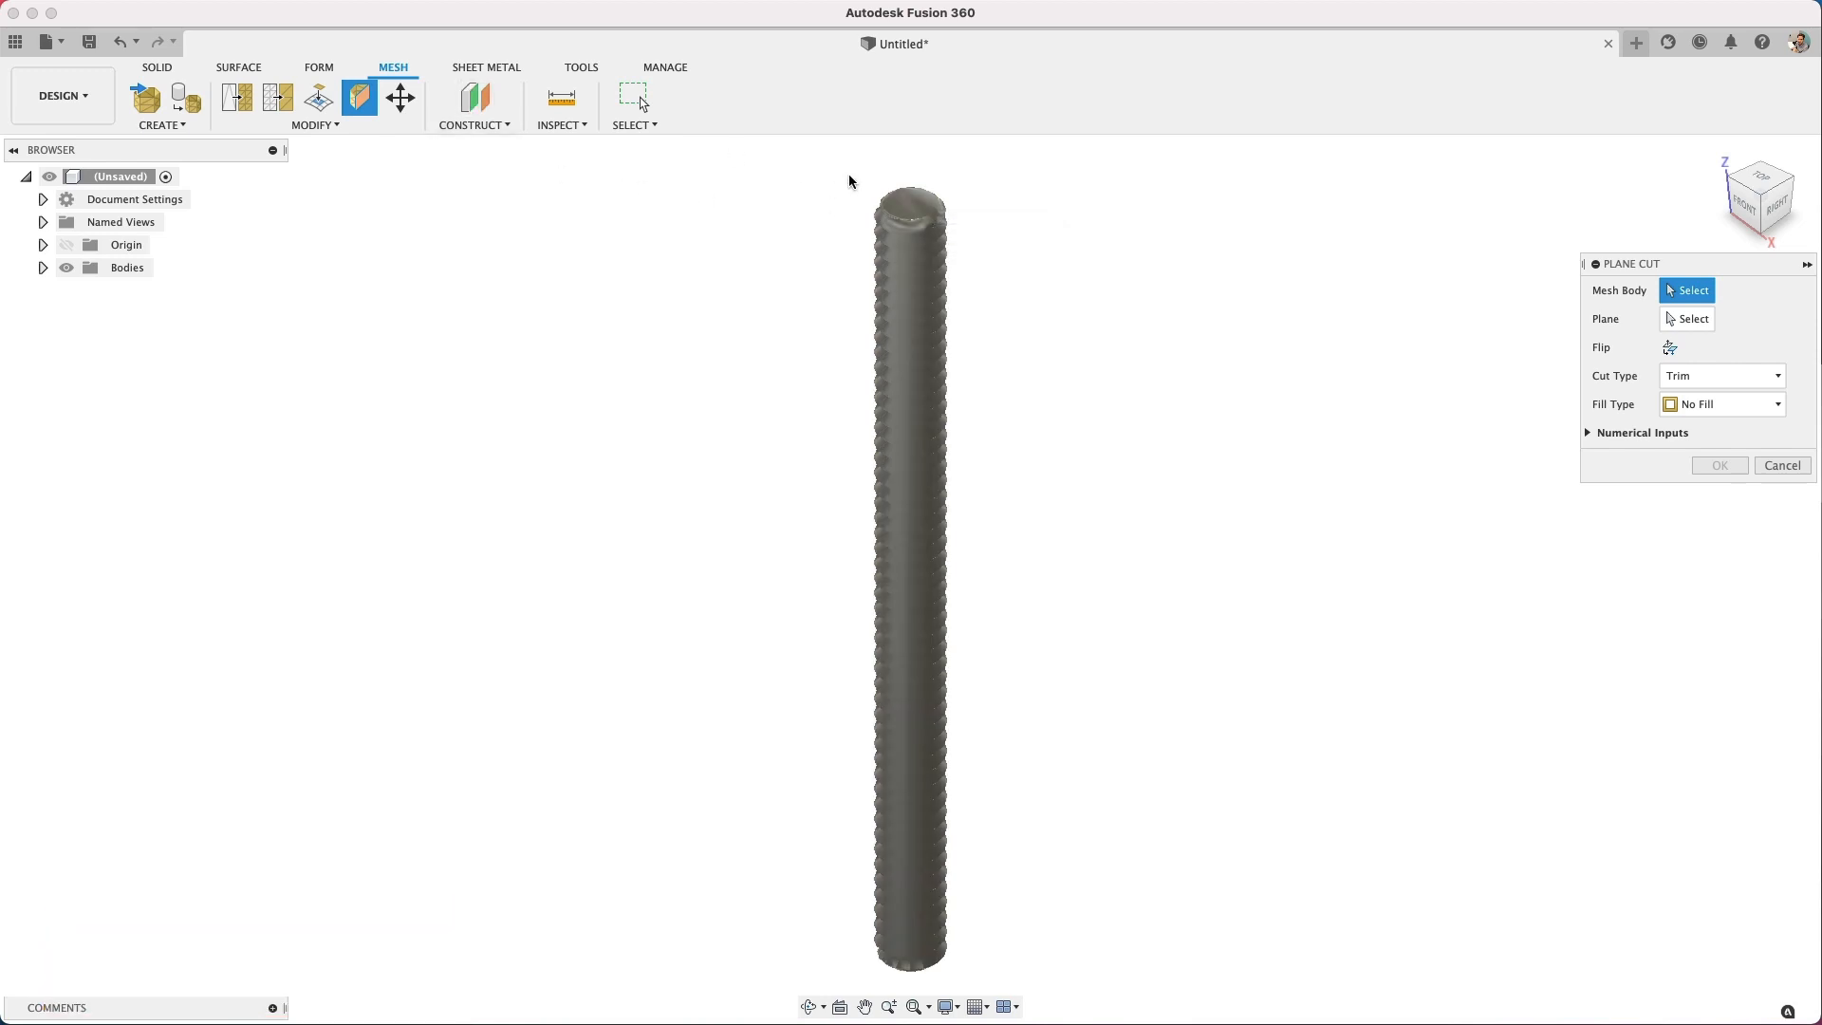
{"action": "left_click", "coordinate": [919, 203]}
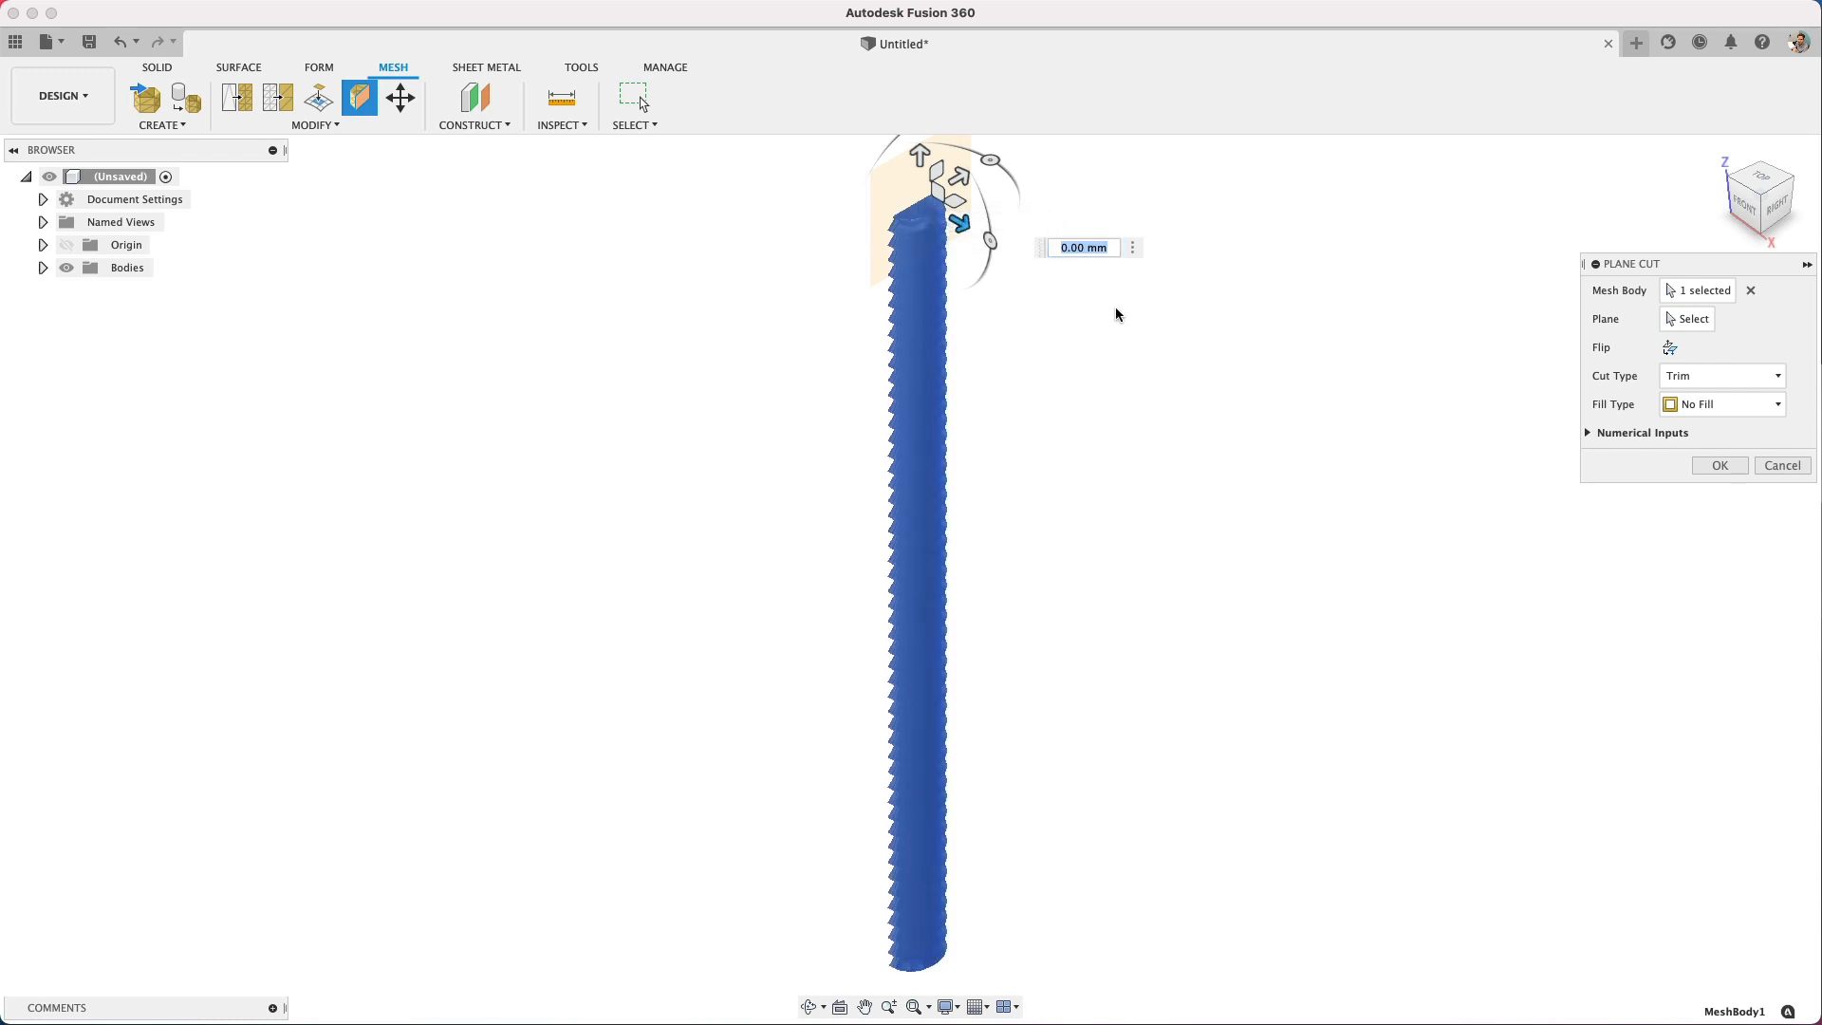
{"action": "scroll", "coordinate": [1008, 256], "scroll_direction": "down", "scroll_amount": 2}
{"action": "scroll", "coordinate": [1004, 254], "scroll_direction": "down", "scroll_amount": 2}
{"action": "scroll", "coordinate": [1004, 254], "scroll_direction": "up", "scroll_amount": 2}
{"action": "scroll", "coordinate": [1001, 256], "scroll_direction": "up", "scroll_amount": 2}
{"action": "mouse_move", "coordinate": [1001, 272]}
{"action": "left_mouse_down"}
{"action": "mouse_move", "coordinate": [964, 350]}
{"action": "mouse_move", "coordinate": [927, 357]}
{"action": "left_mouse_up"}
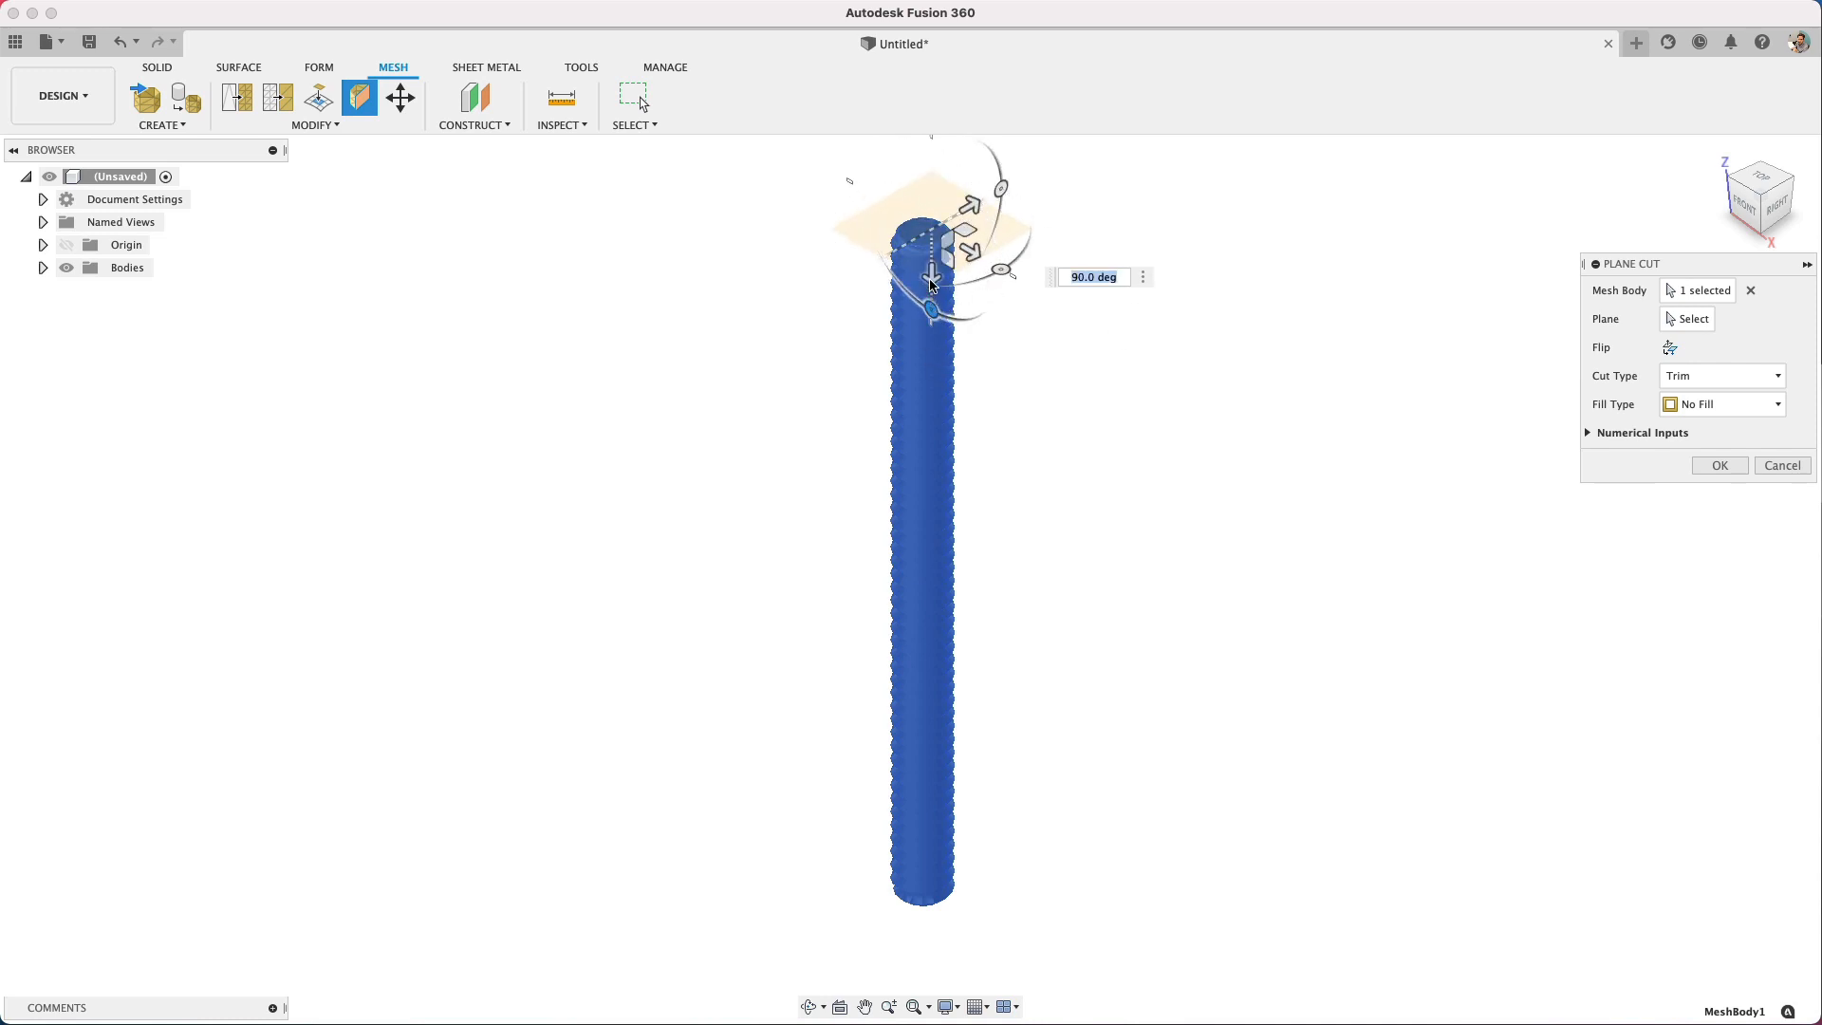
{"action": "mouse_move", "coordinate": [931, 326]}
{"action": "left_mouse_down"}
{"action": "mouse_move", "coordinate": [911, 814]}
{"action": "mouse_move", "coordinate": [919, 769]}
{"action": "left_mouse_up"}
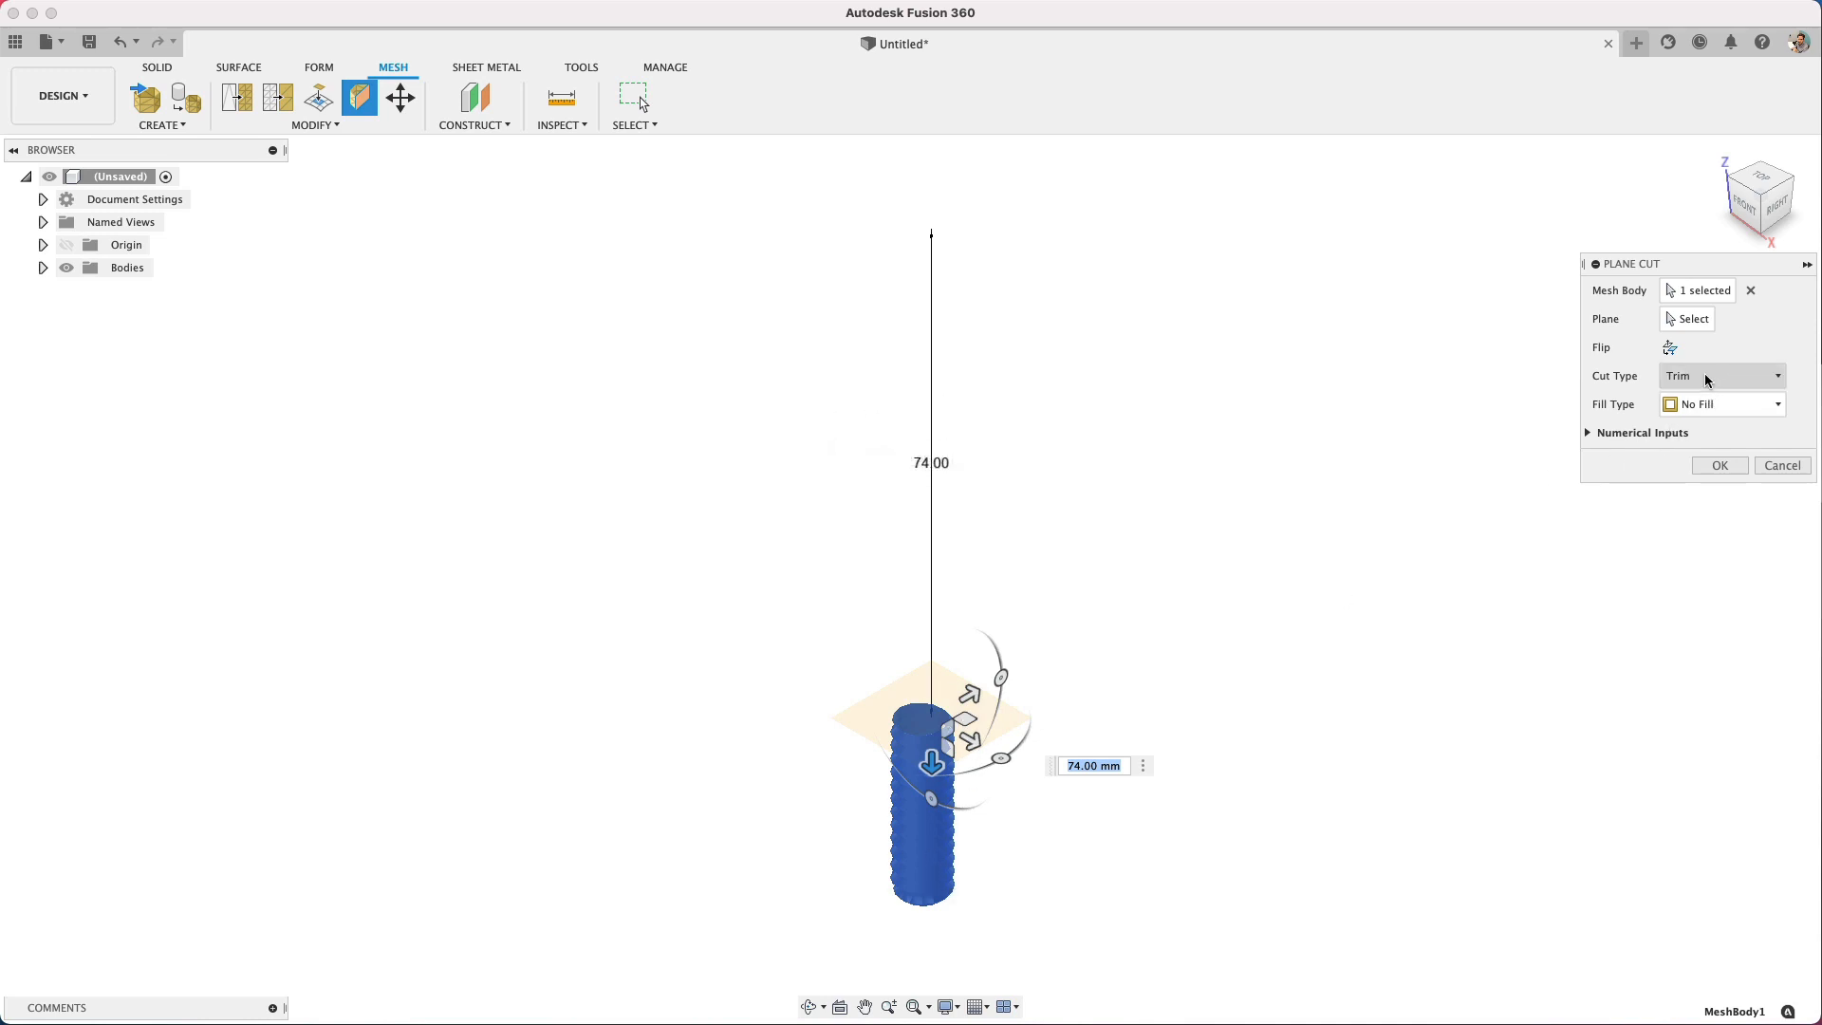
- Keep the short lower part, set Fill Type to Uniform and apply the trim
{"action": "left_click", "coordinate": [1669, 347]}
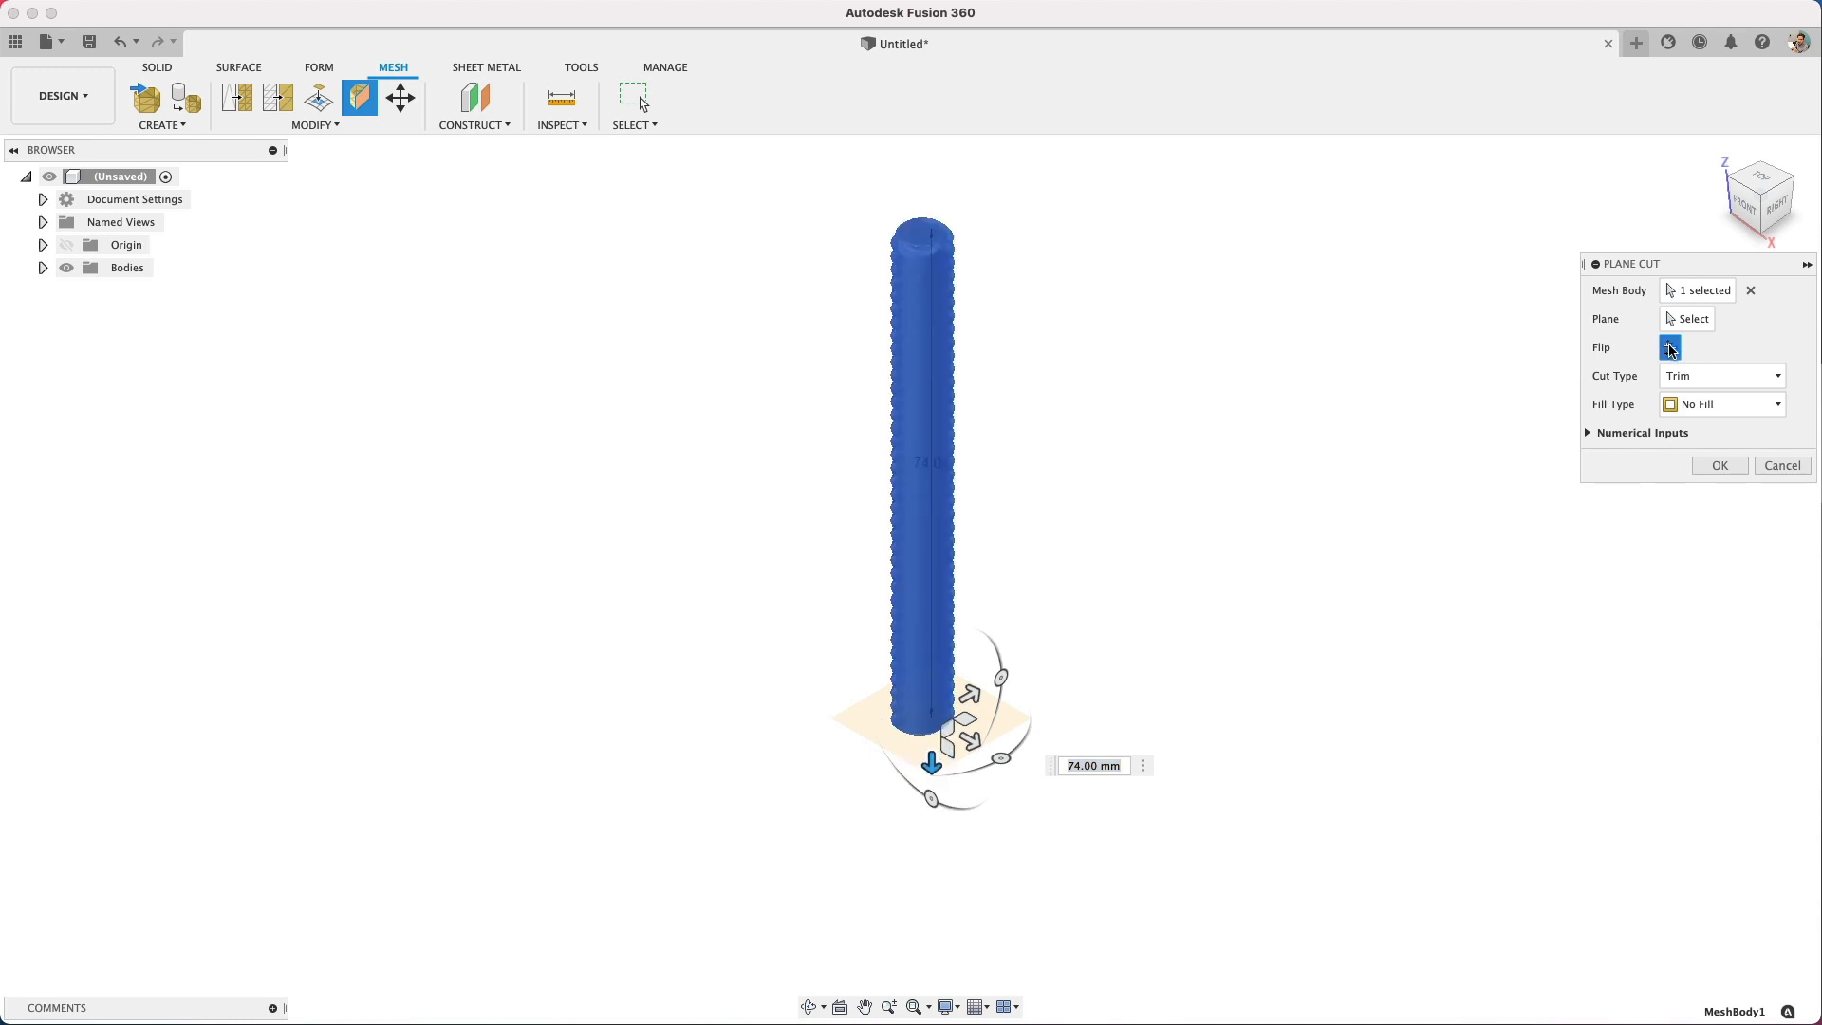
{"action": "left_click", "coordinate": [1670, 347]}
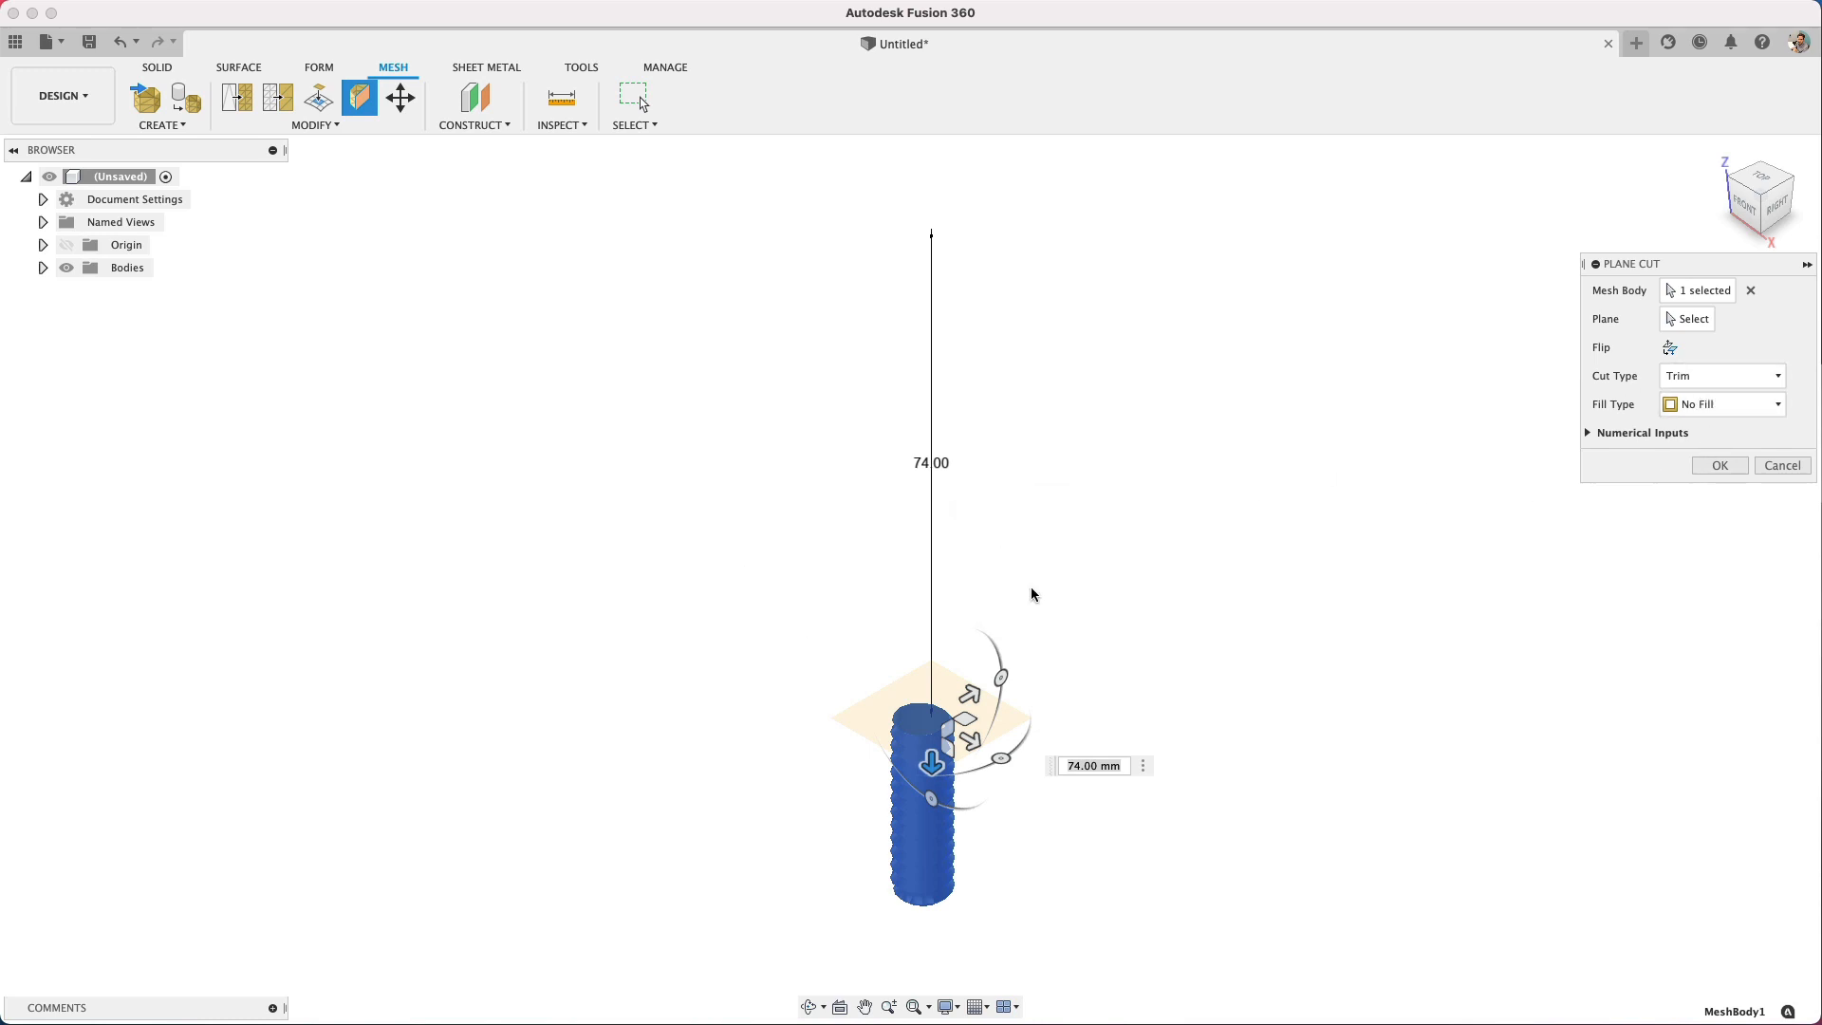
{"action": "left_click", "coordinate": [1726, 407]}
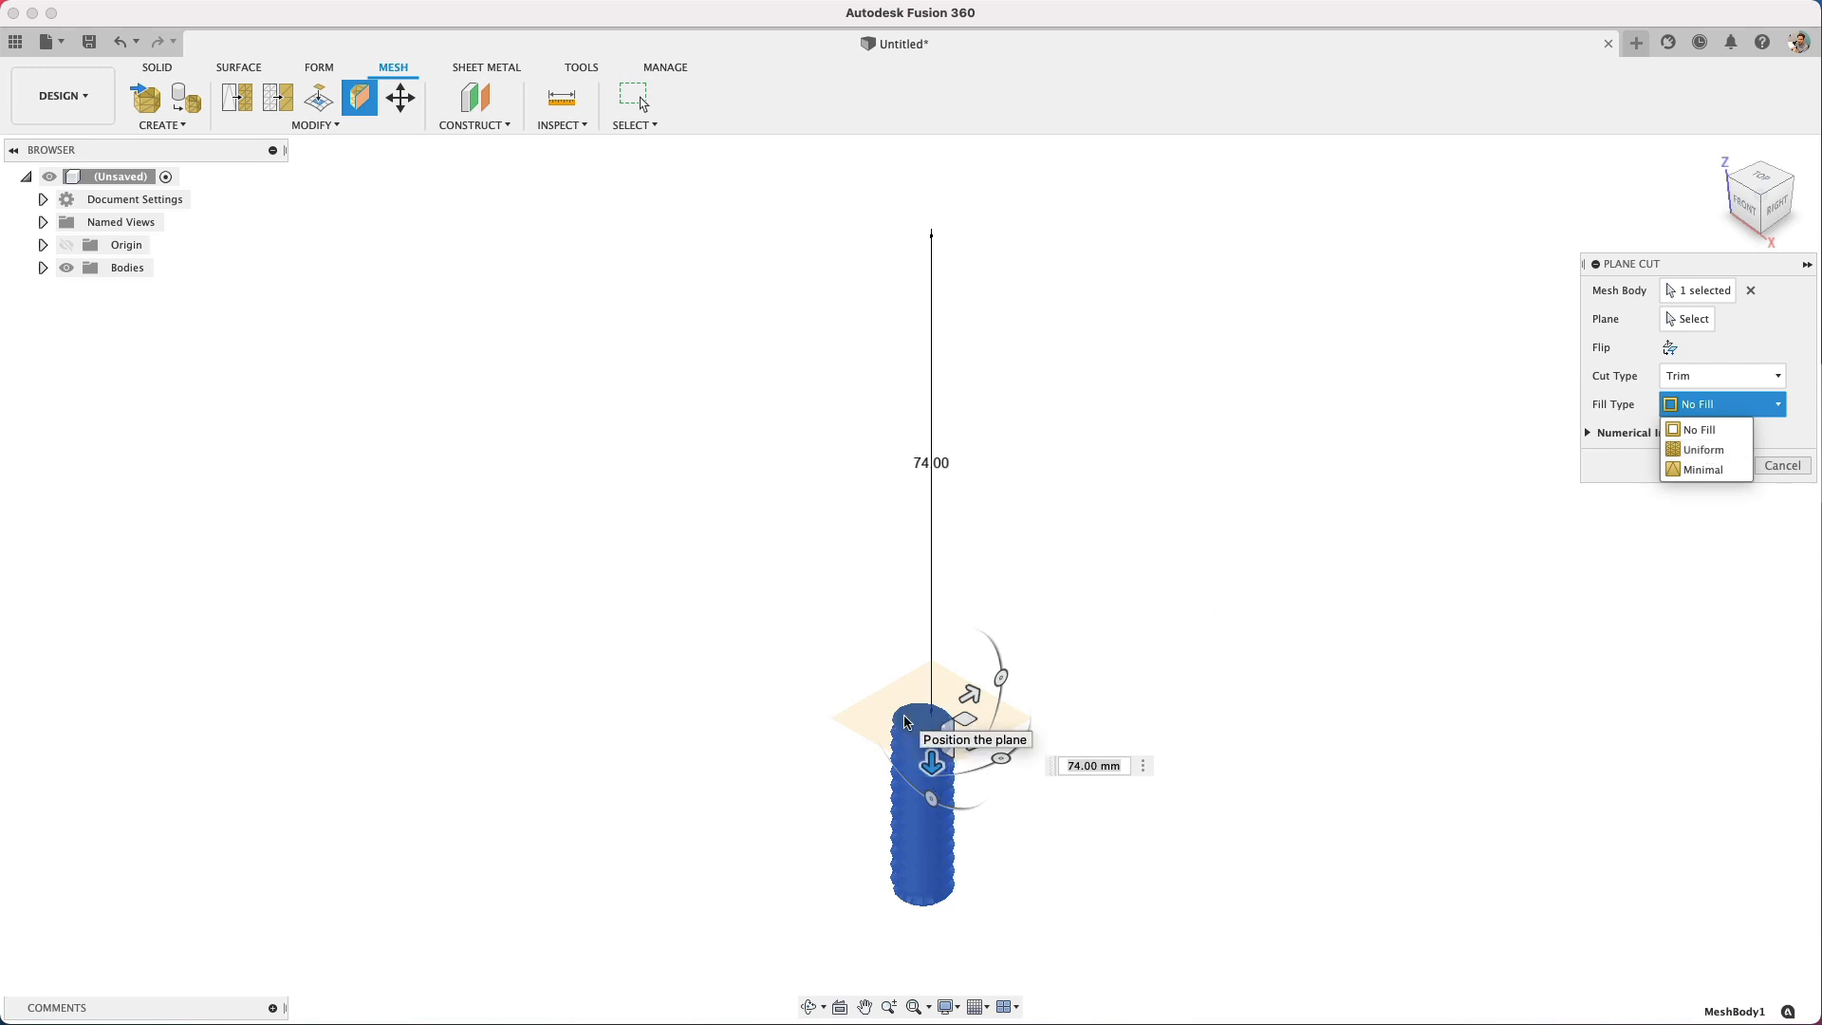
{"action": "left_click", "coordinate": [1712, 451]}
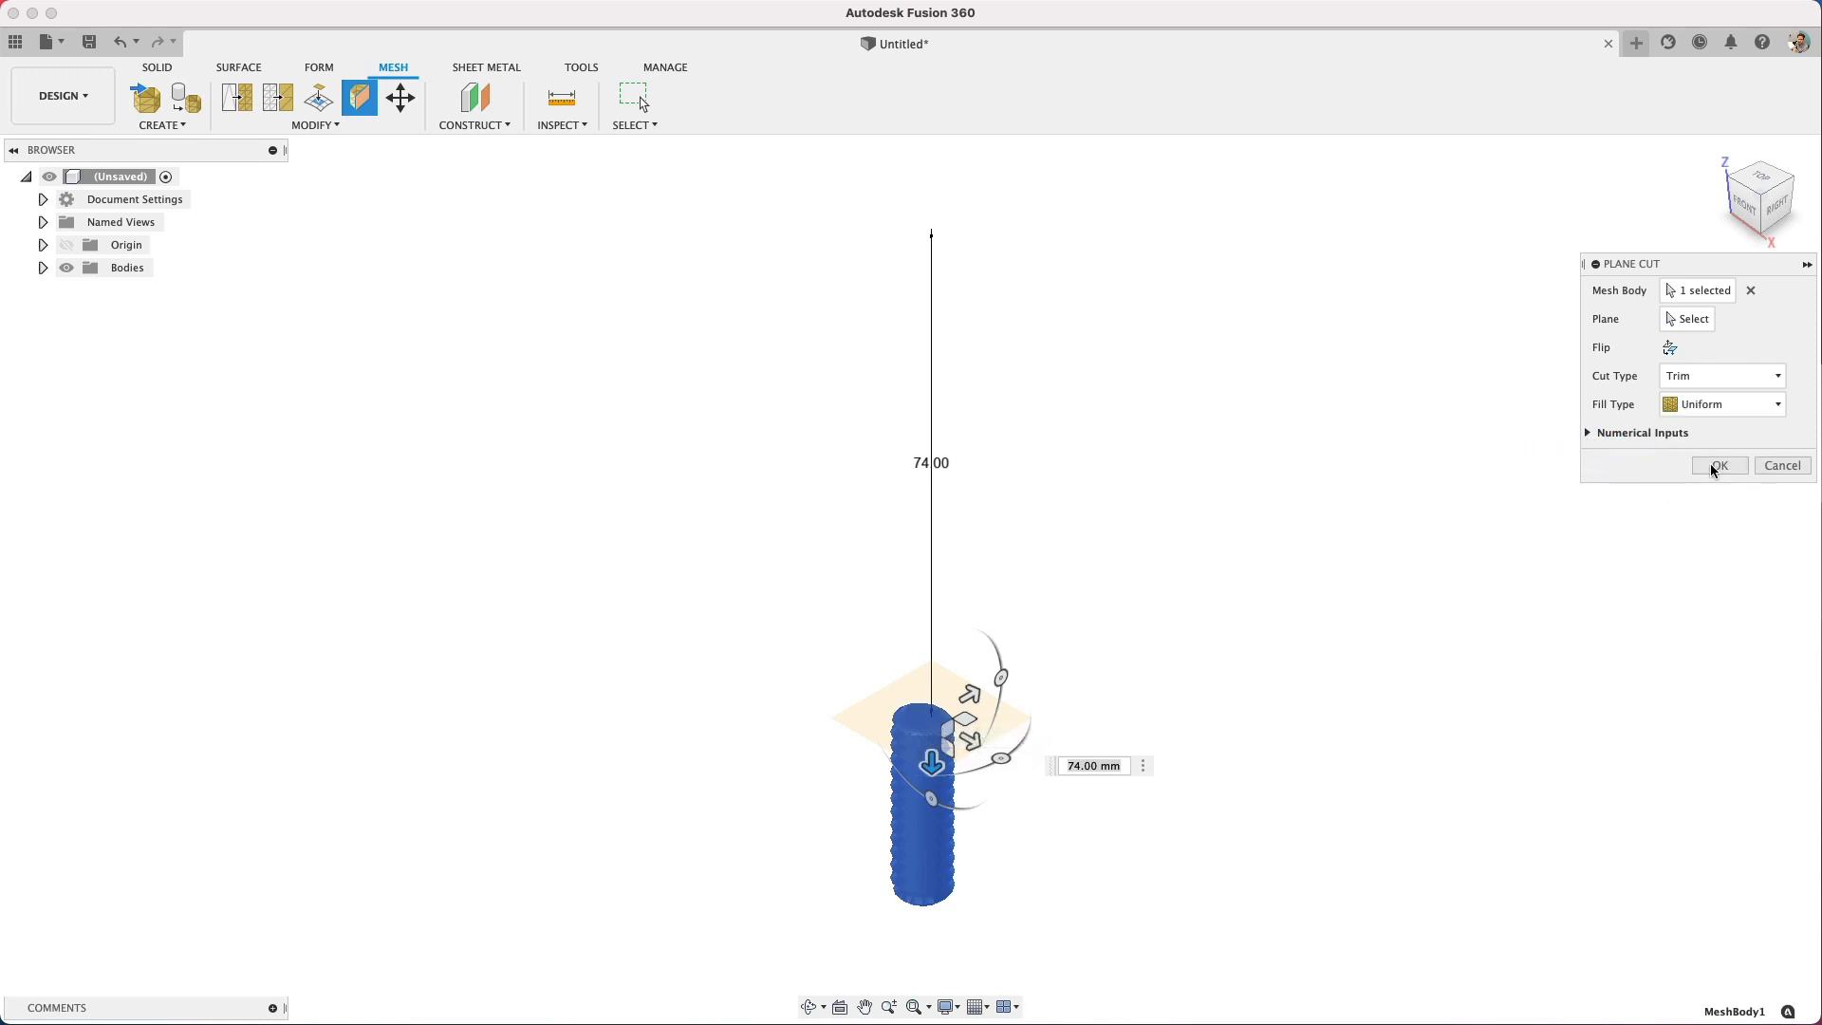
{"action": "left_click", "coordinate": [1714, 465]}
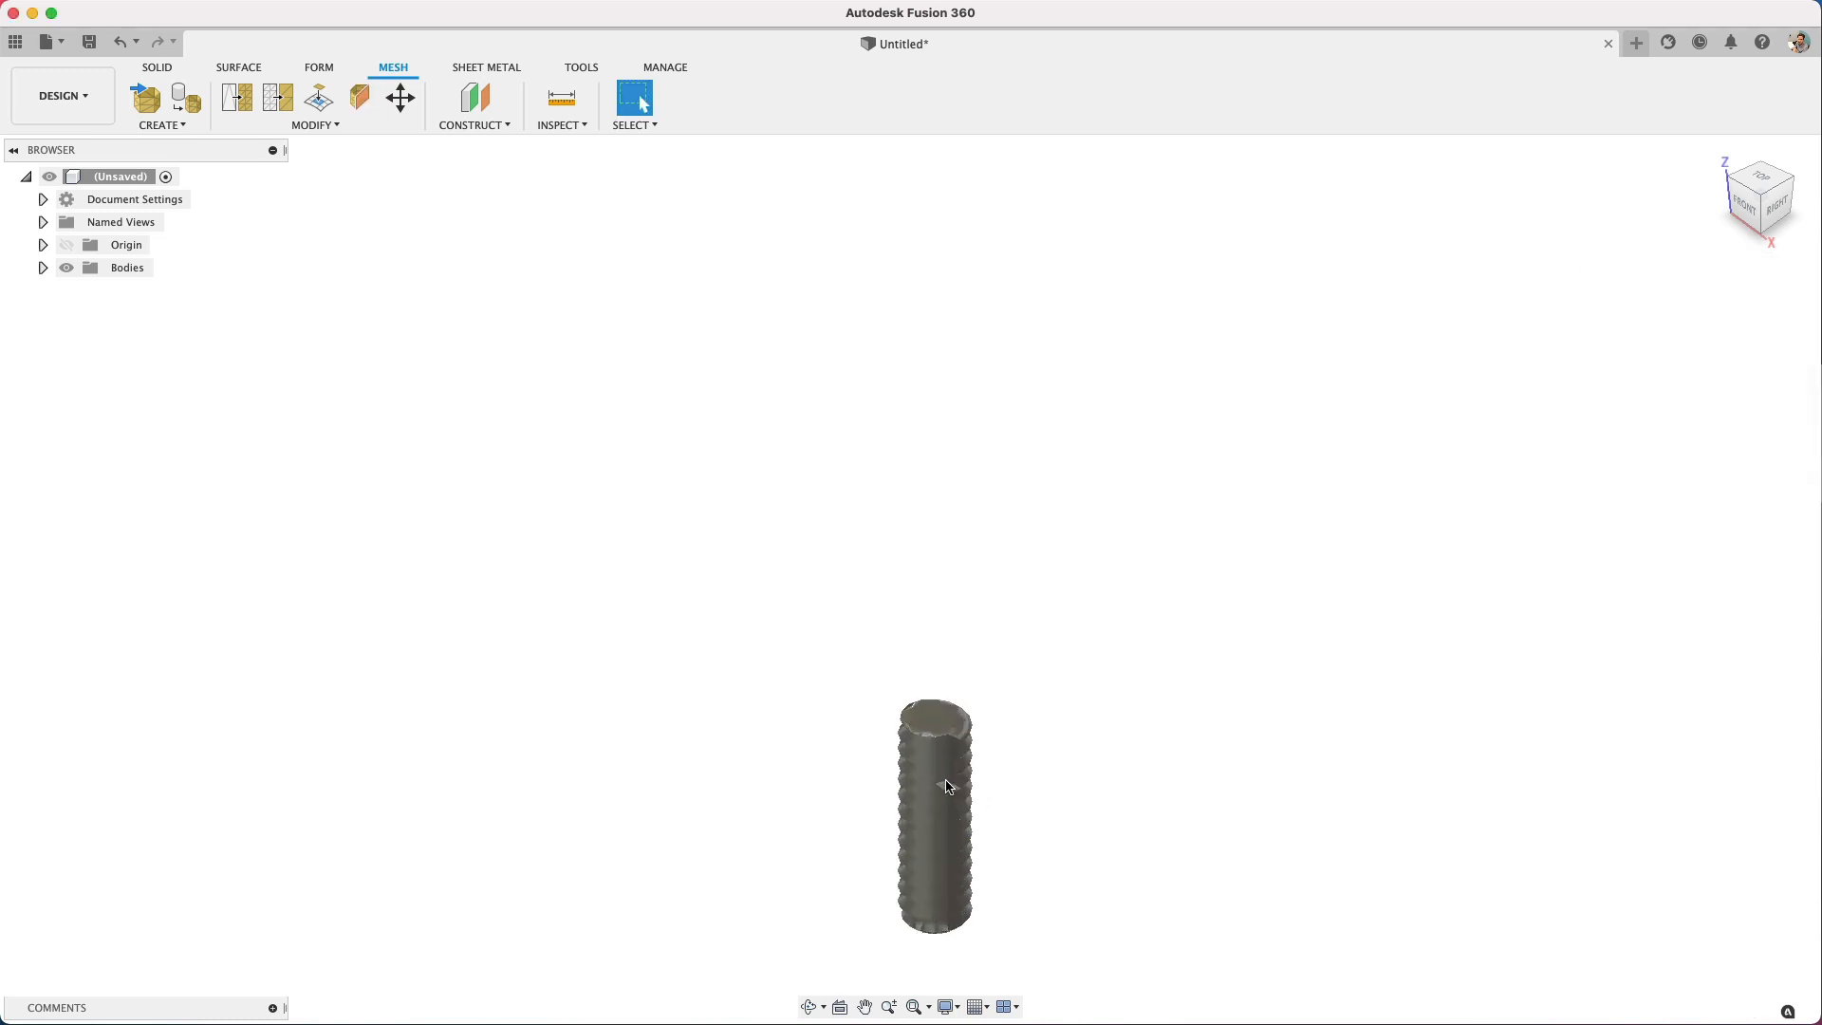
{"action": "scroll", "coordinate": [938, 776], "scroll_direction": "up", "scroll_amount": 2}
- Inspect the filled cut end, then begin a new Plane Cut from MeshBody1's menu
{"action": "mouse_move", "coordinate": [938, 776]}
{"action": "middle_mouse_down", "text": "shift"}
{"action": "mouse_move", "coordinate": [821, 755]}
{"action": "mouse_move", "coordinate": [870, 696]}
{"action": "mouse_move", "coordinate": [863, 733]}
{"action": "middle_mouse_up", "text": "shift"}
{"action": "left_click_drag", "start_coordinate": [863, 734], "coordinate": [813, 785]}
{"action": "key", "text": "Escape"}
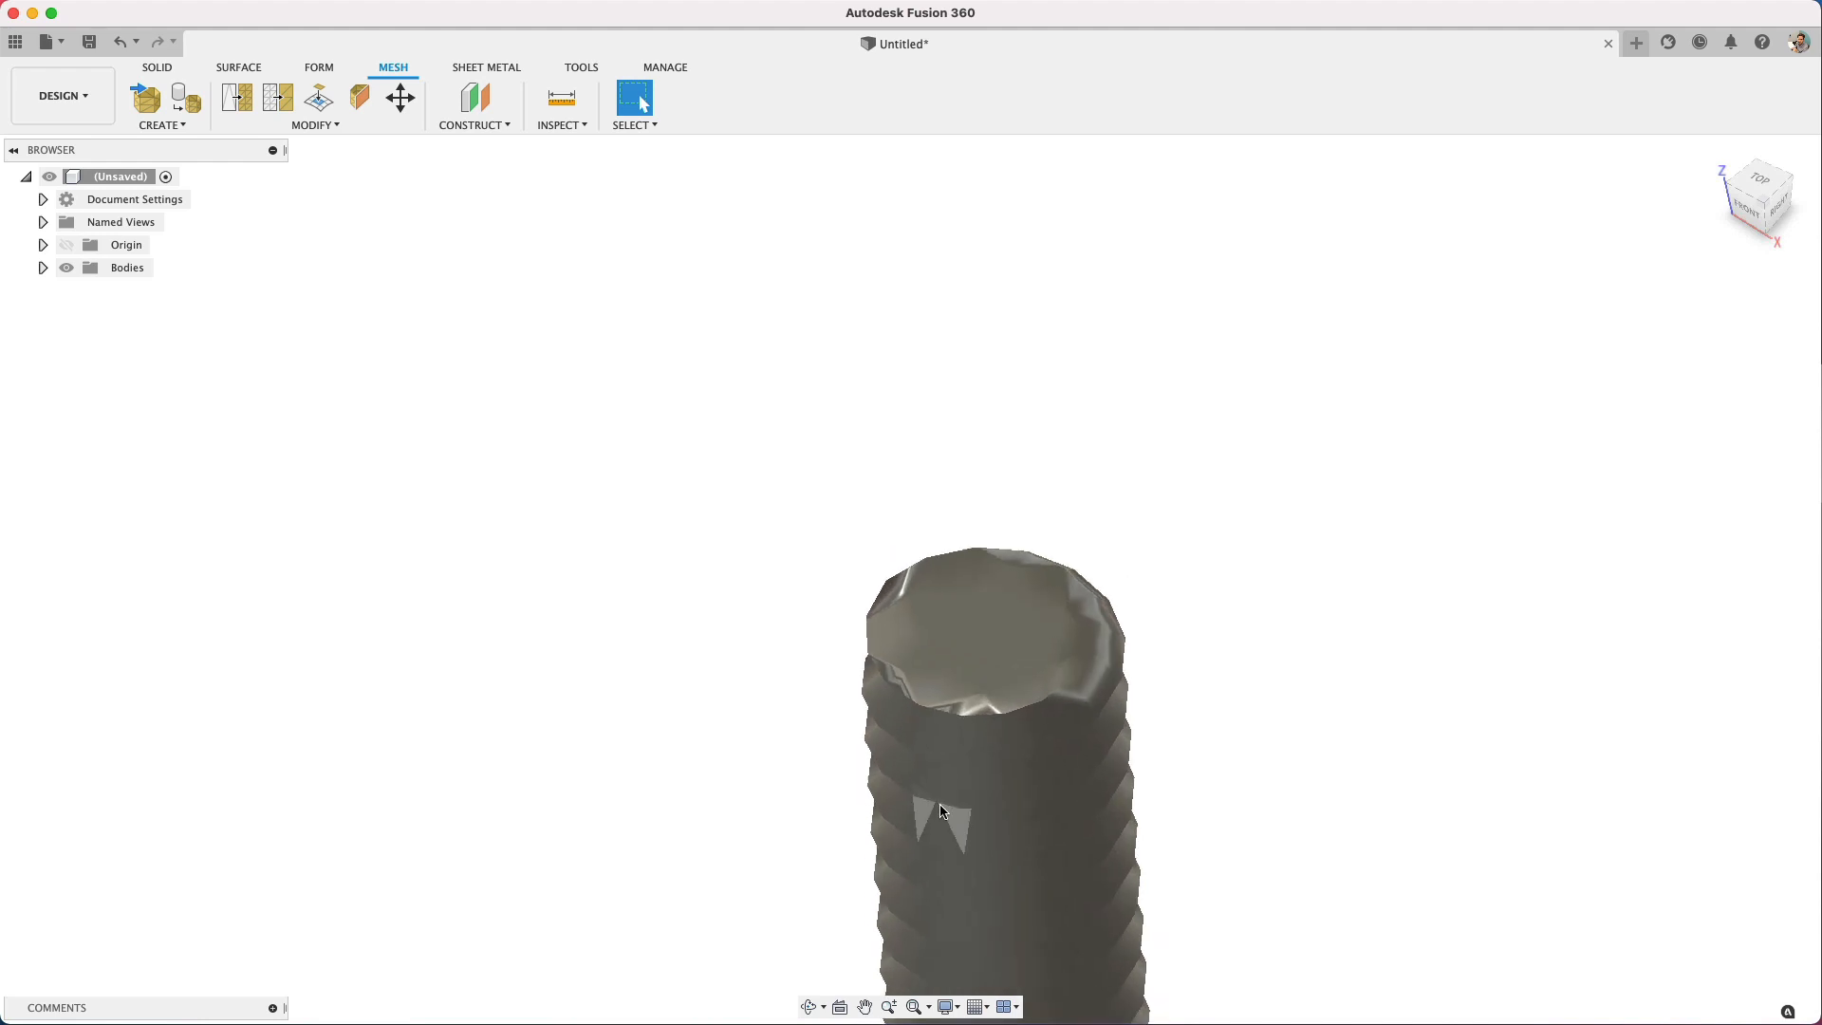
{"action": "scroll", "coordinate": [939, 811], "scroll_direction": "down", "scroll_amount": 3}
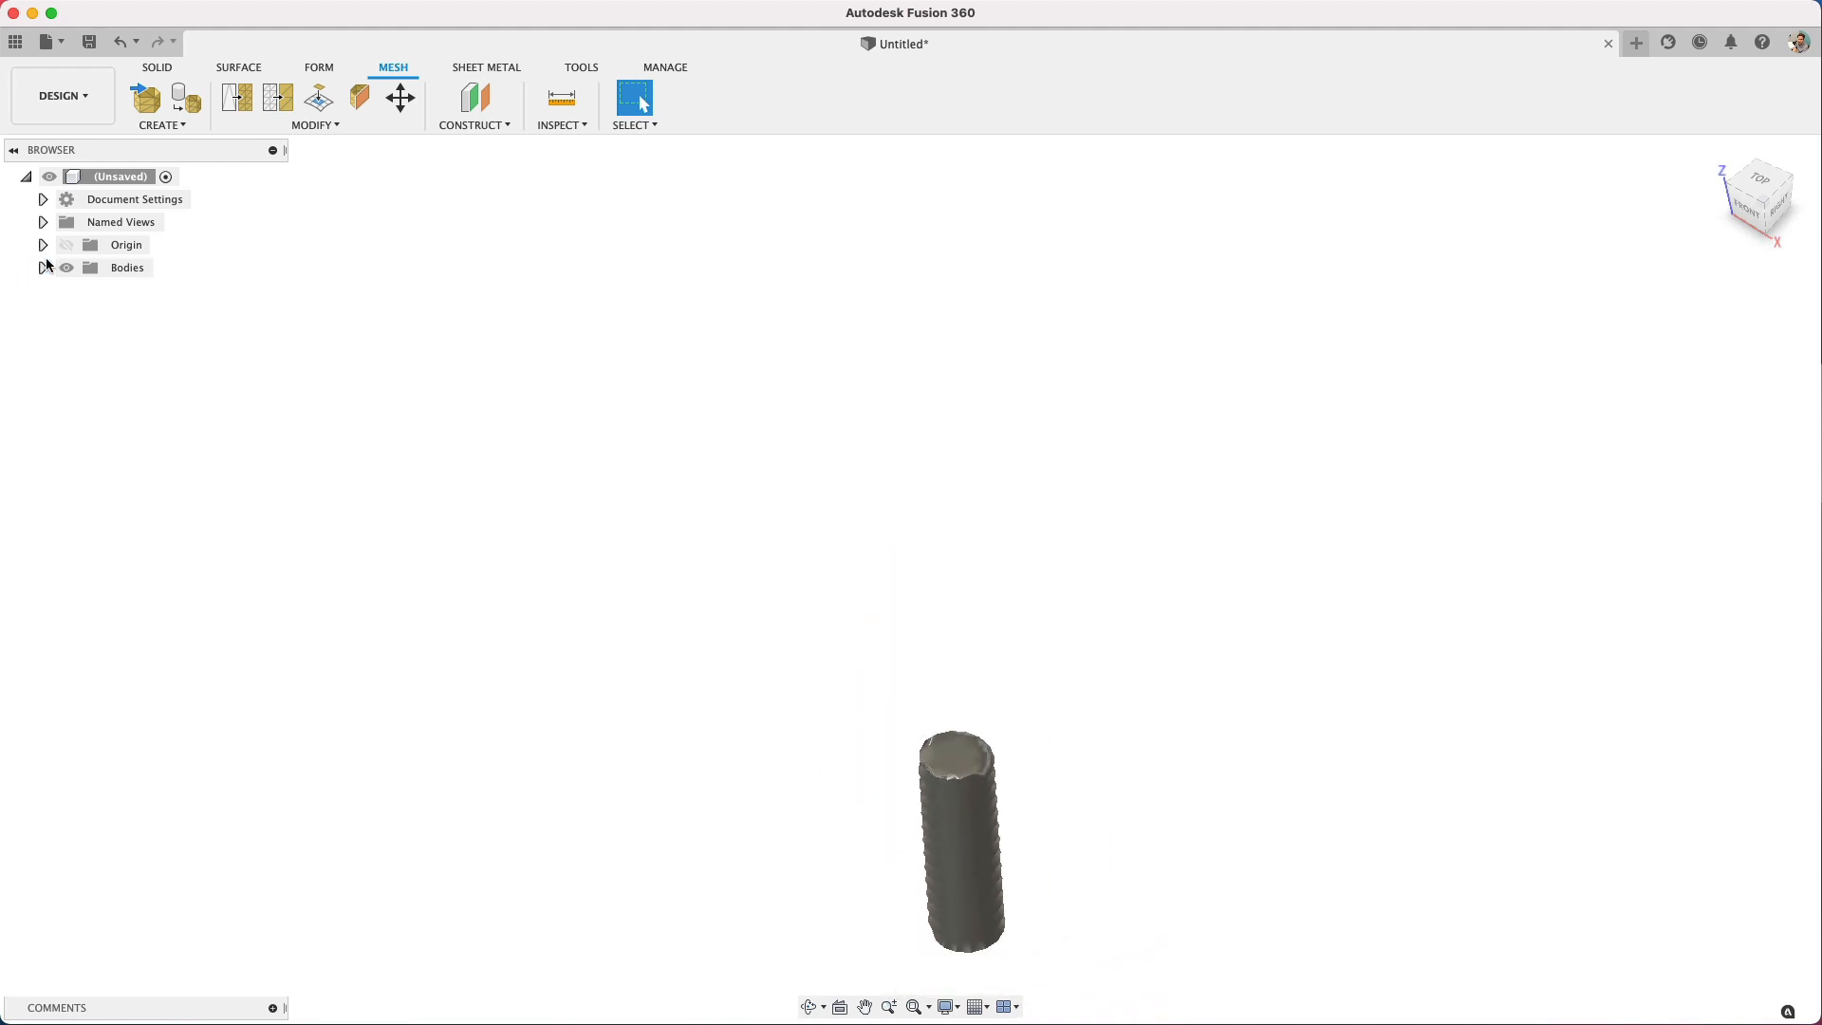
{"action": "right_click", "coordinate": [137, 296]}
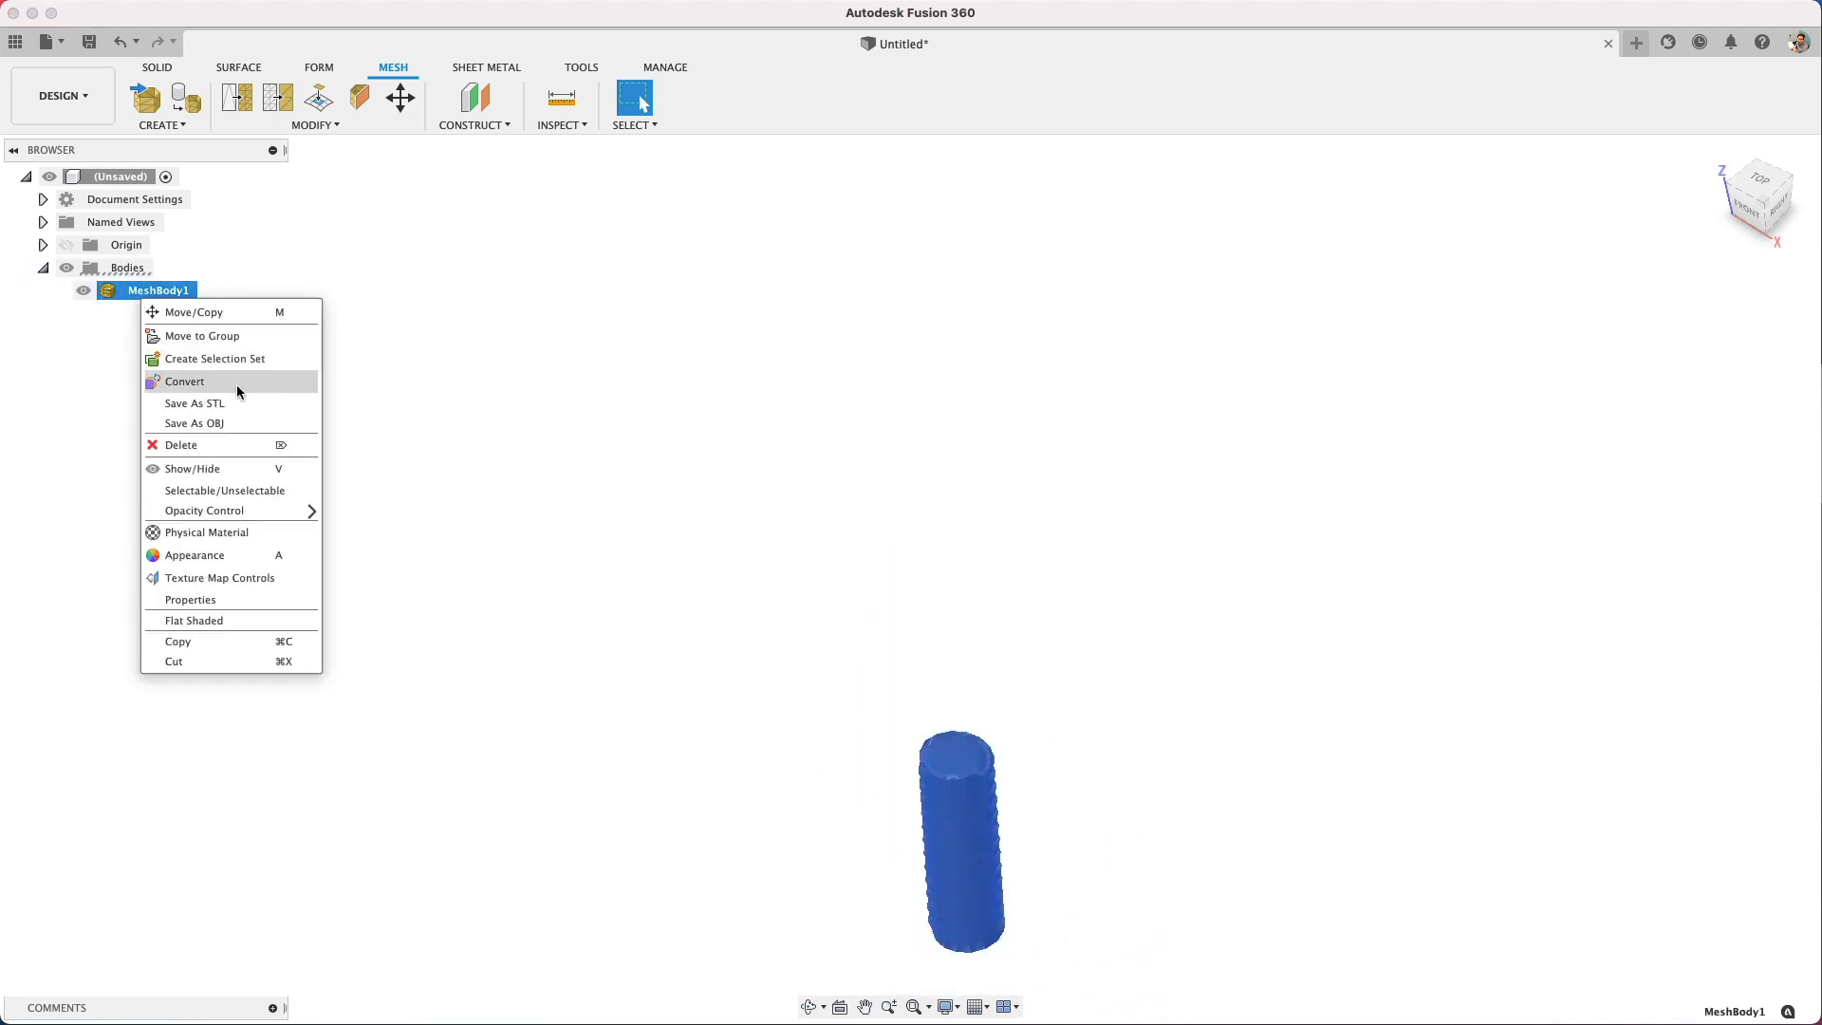
{"action": "left_click", "coordinate": [633, 475]}
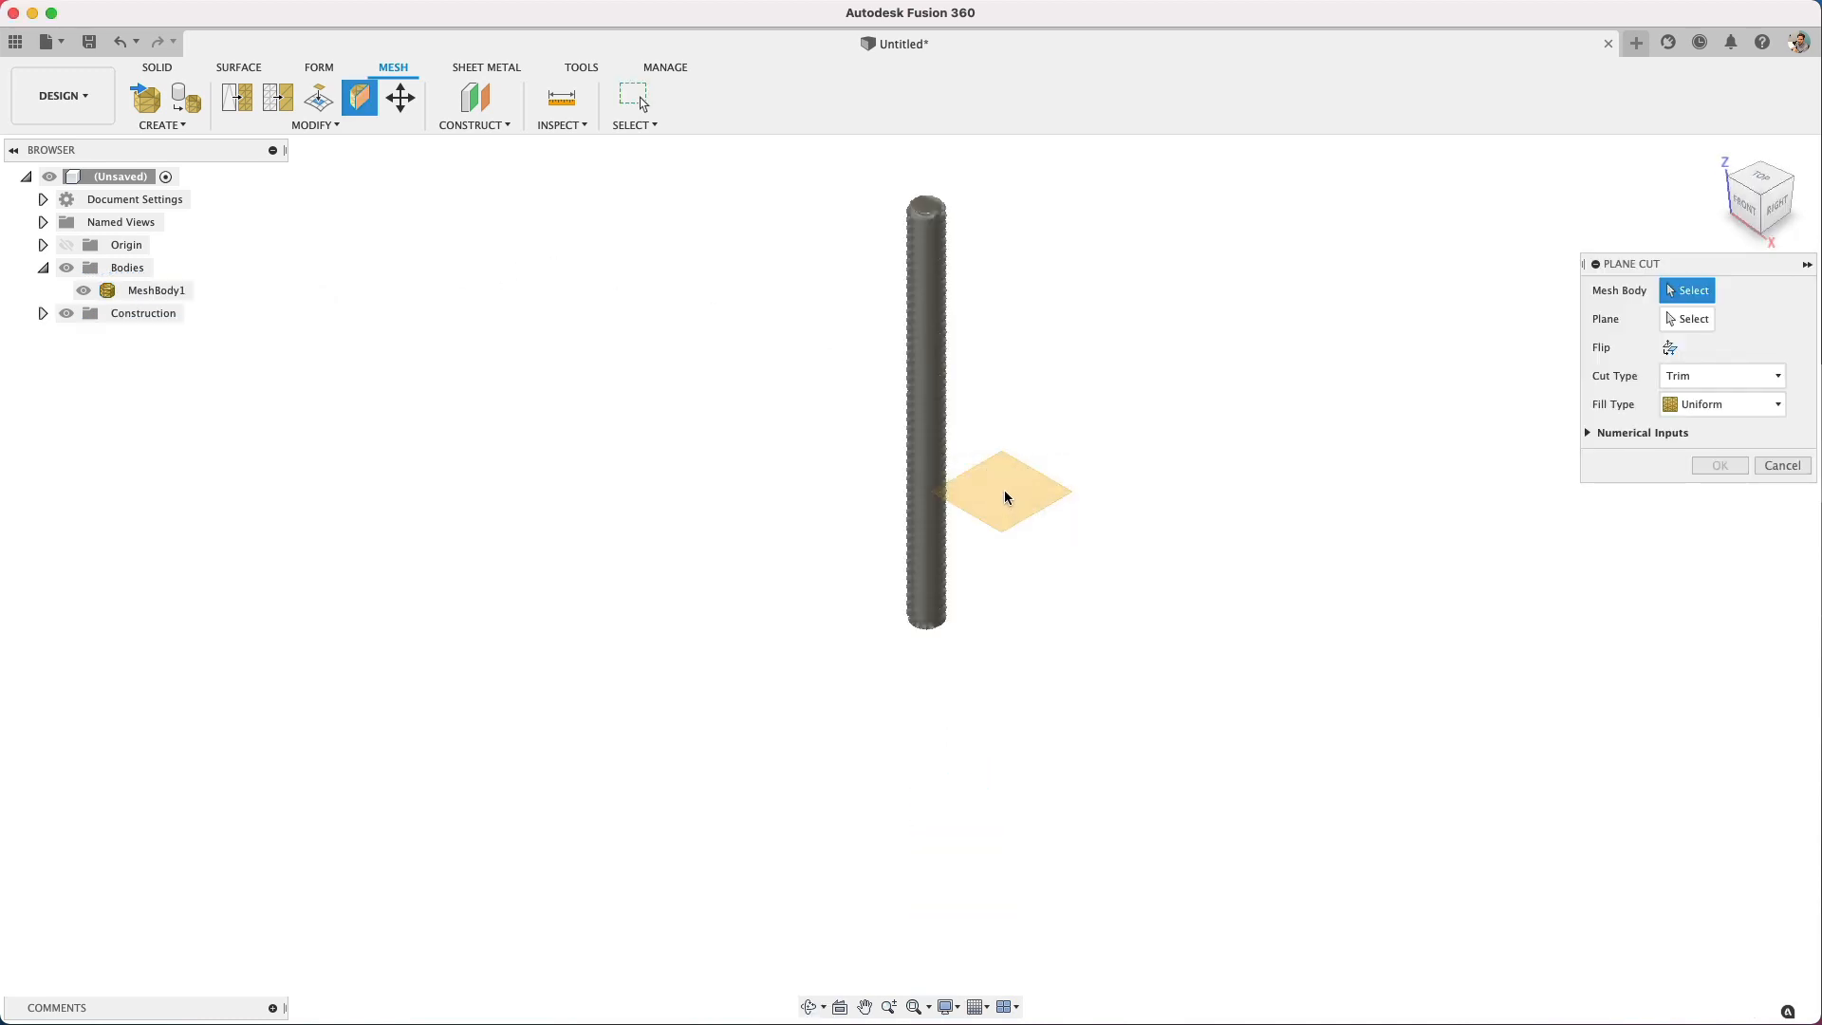
- Cut the rod along the XY origin plane with Cut Type set to Split Body
{"action": "left_click", "coordinate": [940, 393]}
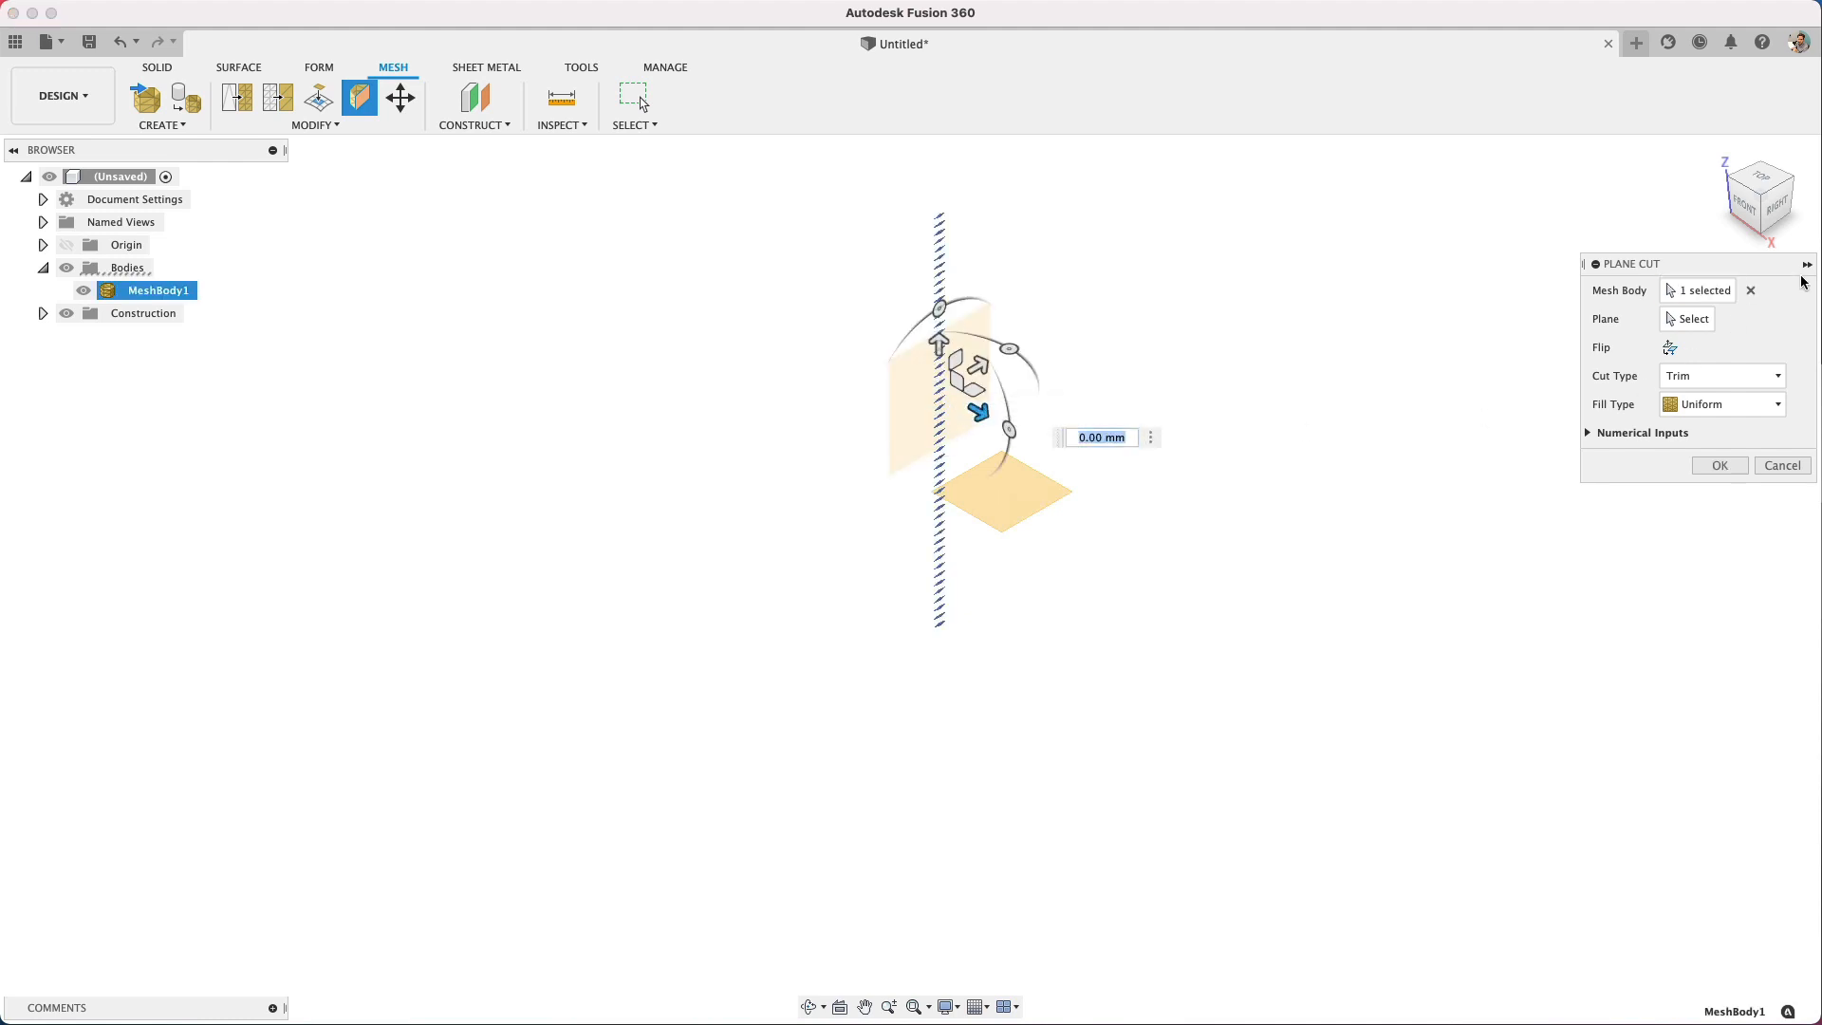
{"action": "left_click", "coordinate": [1691, 319]}
{"action": "left_click", "coordinate": [1049, 489]}
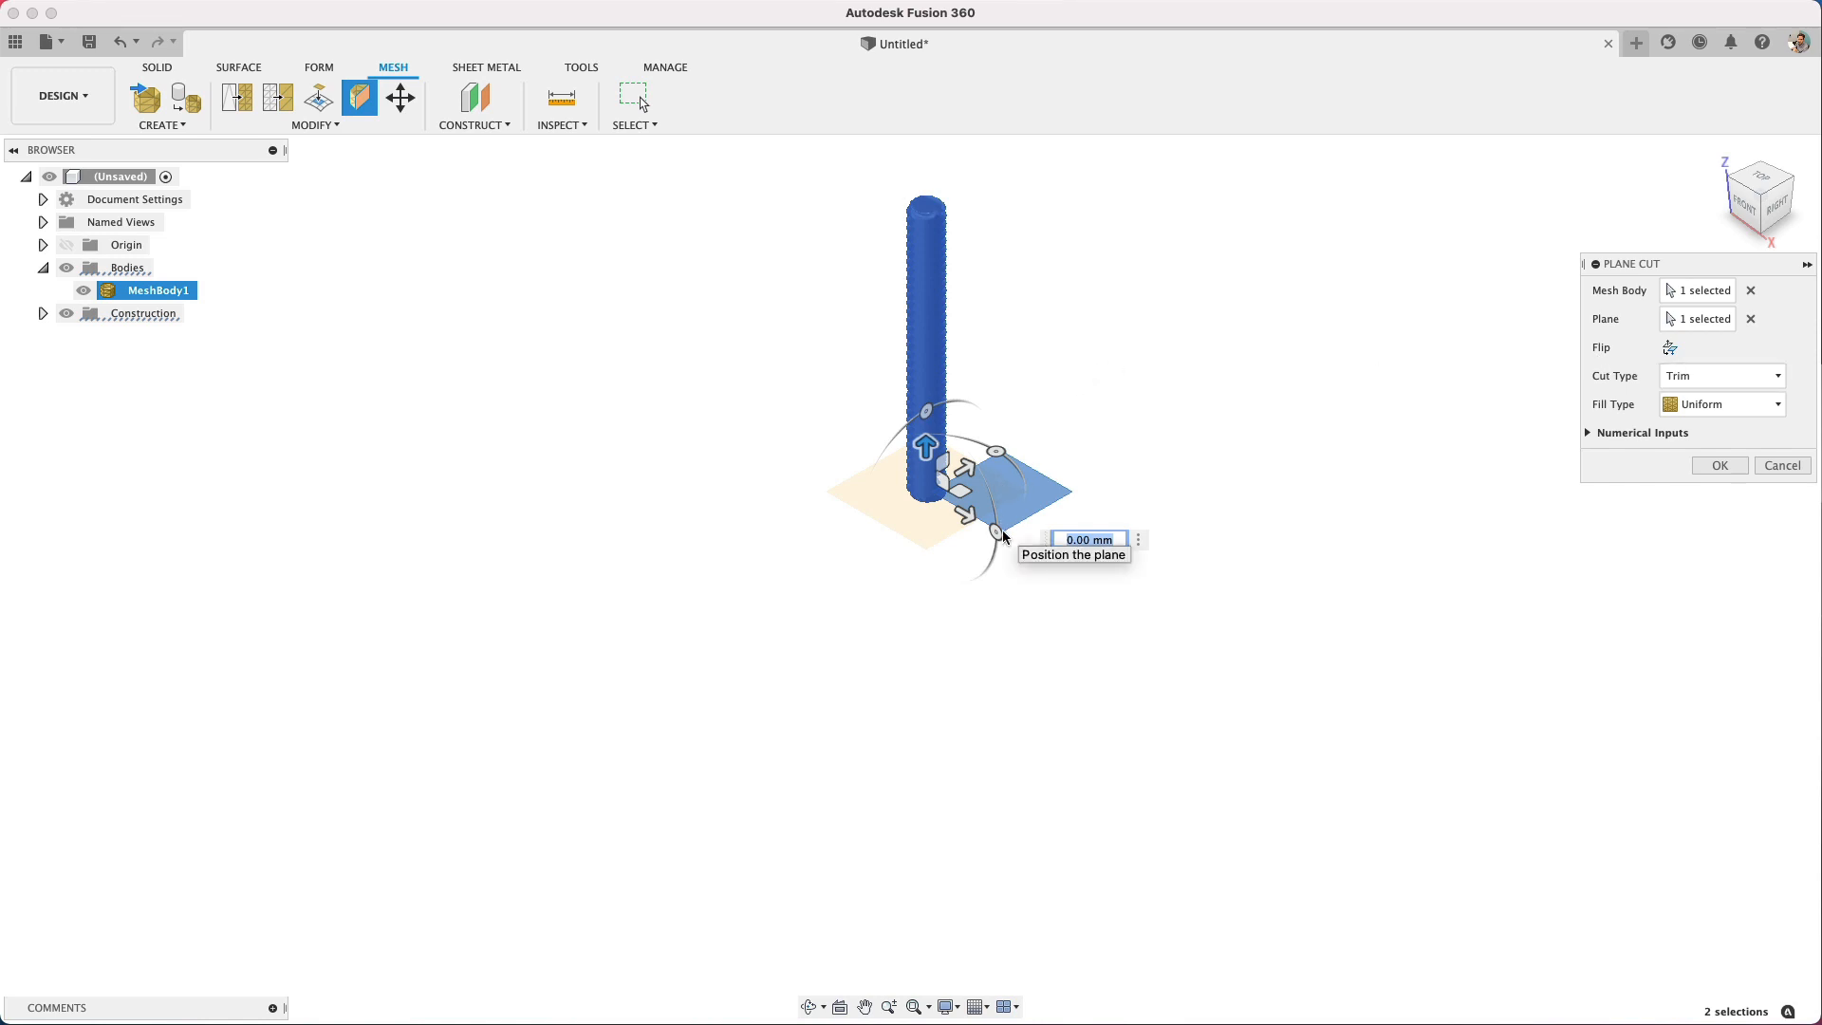
{"action": "left_click", "coordinate": [1703, 378]}
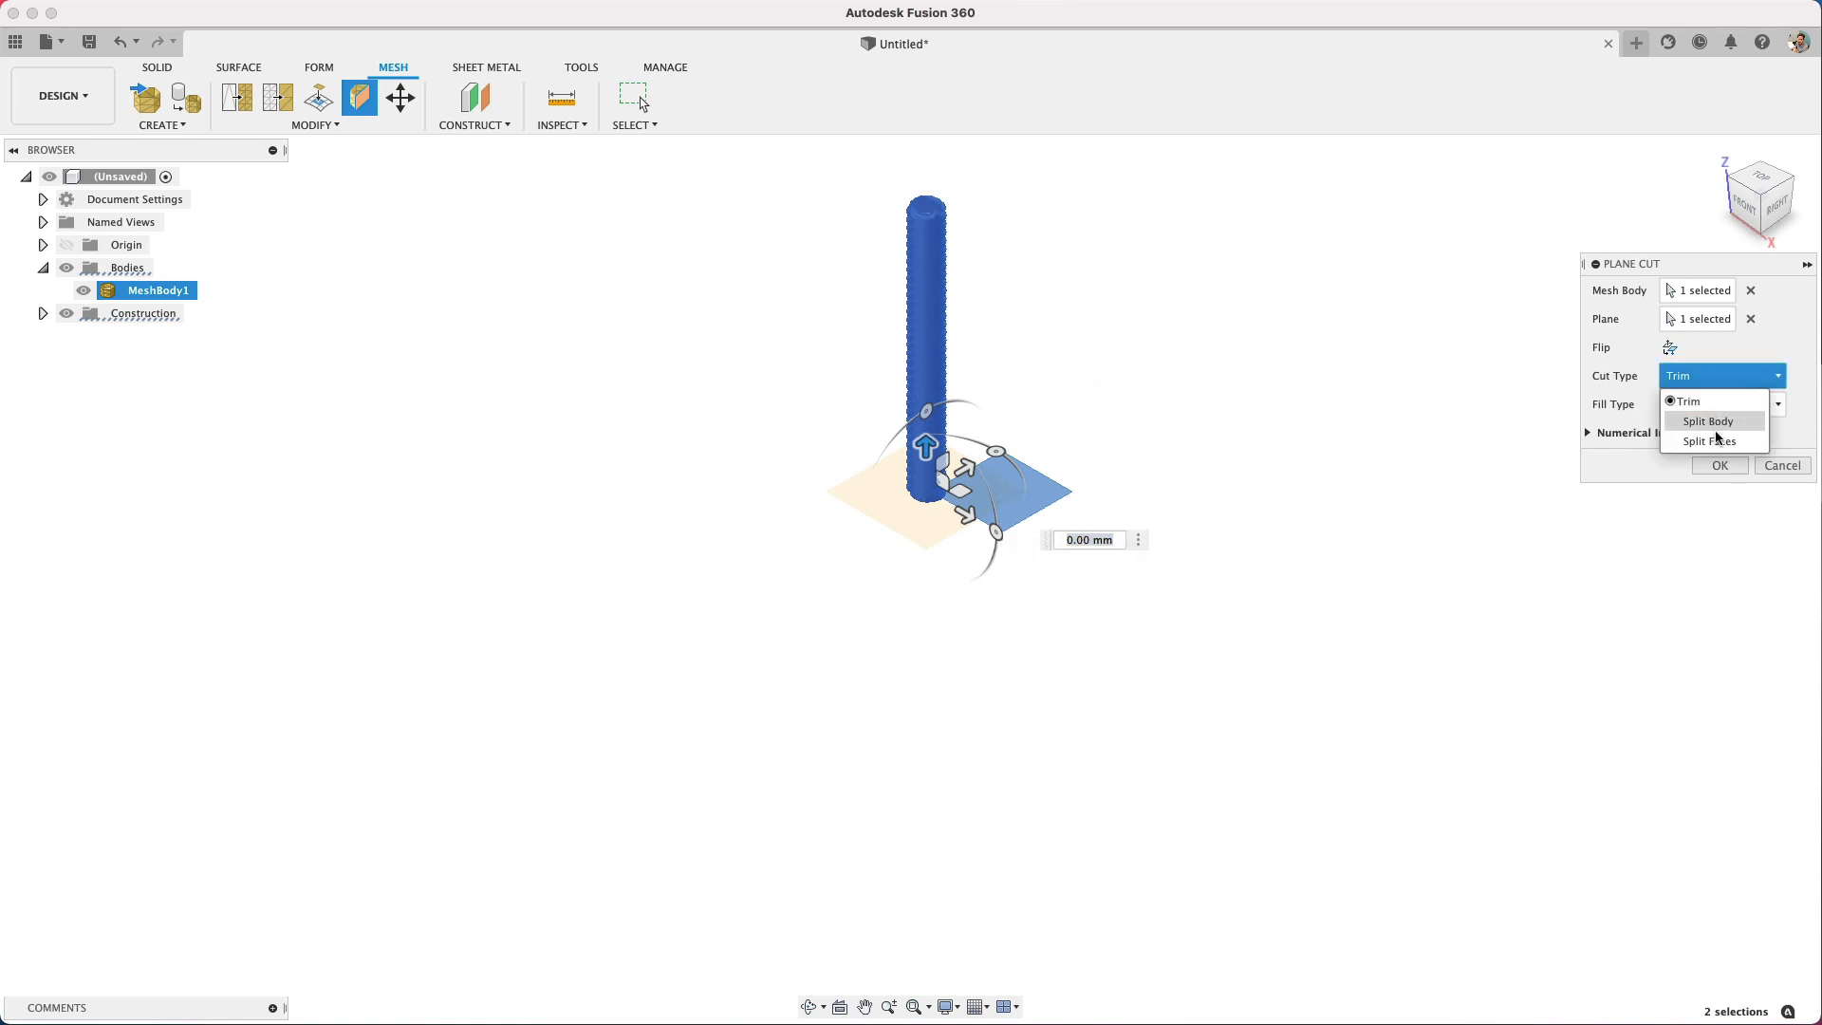
{"action": "left_click", "coordinate": [1712, 421]}
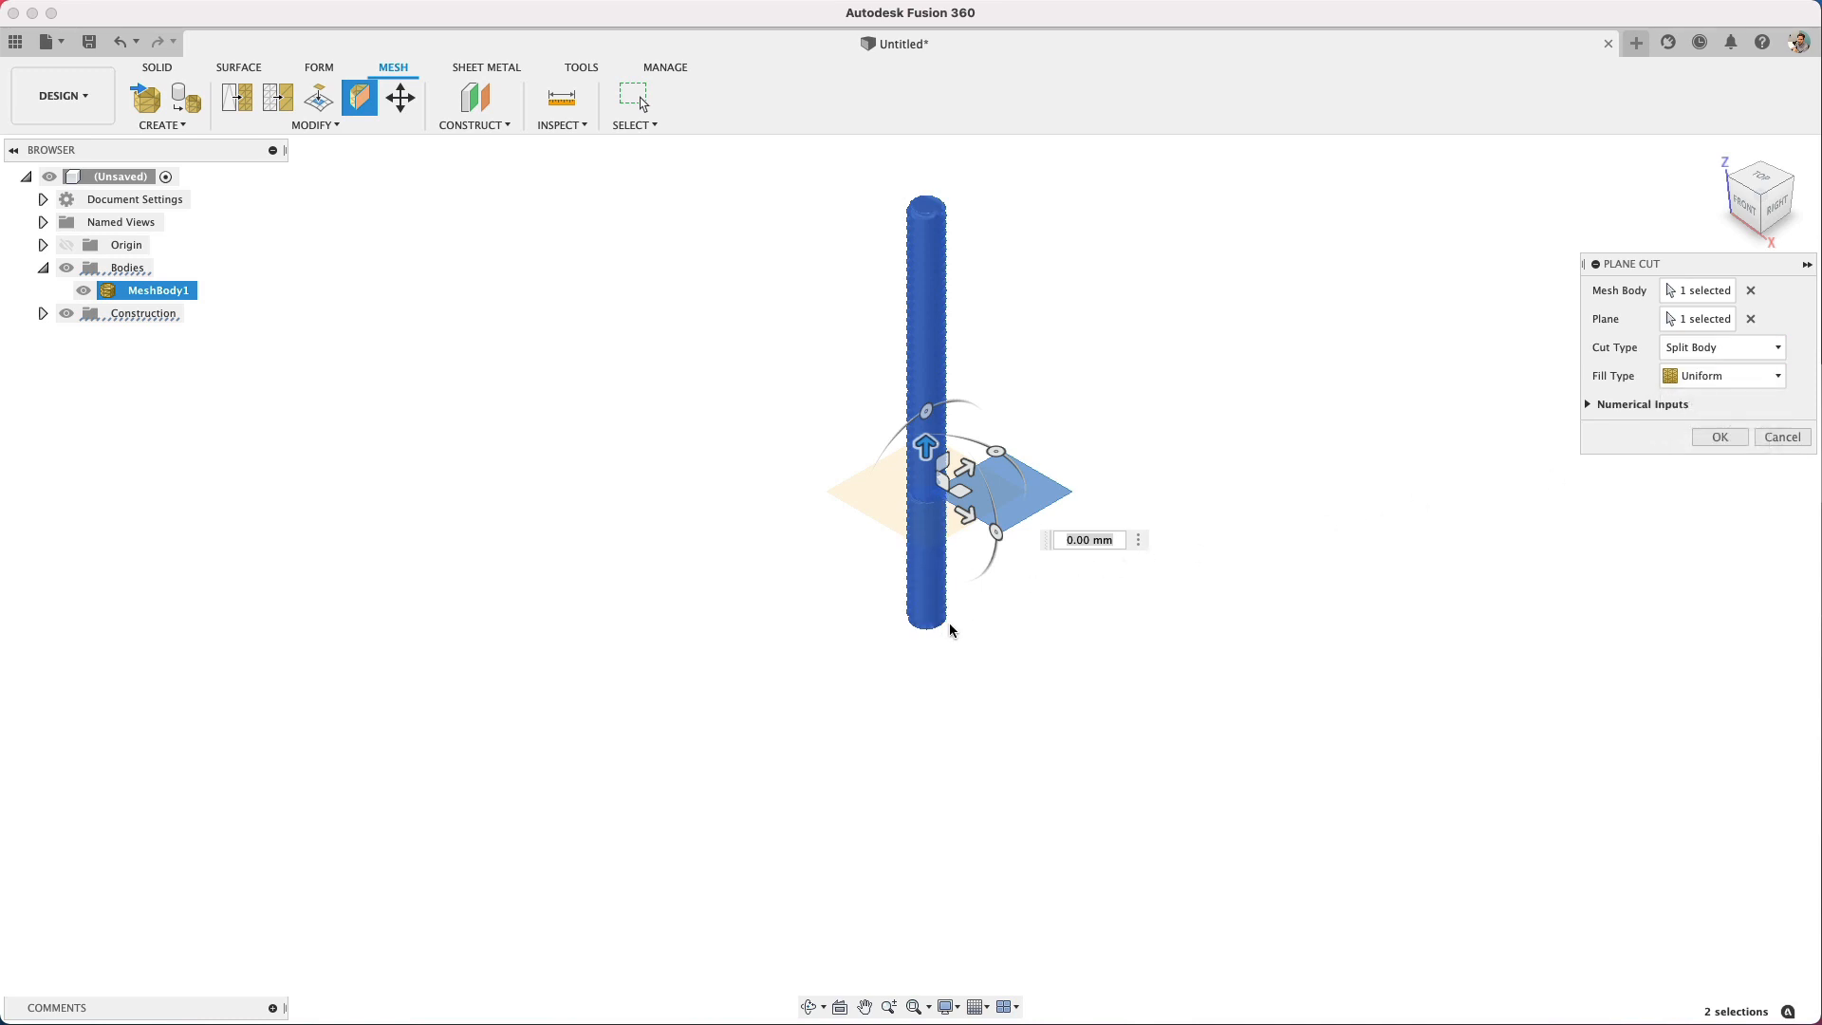
{"action": "scroll", "coordinate": [949, 630], "scroll_direction": "up", "scroll_amount": 2}
{"action": "scroll", "coordinate": [926, 372], "scroll_direction": "down", "scroll_amount": 2}
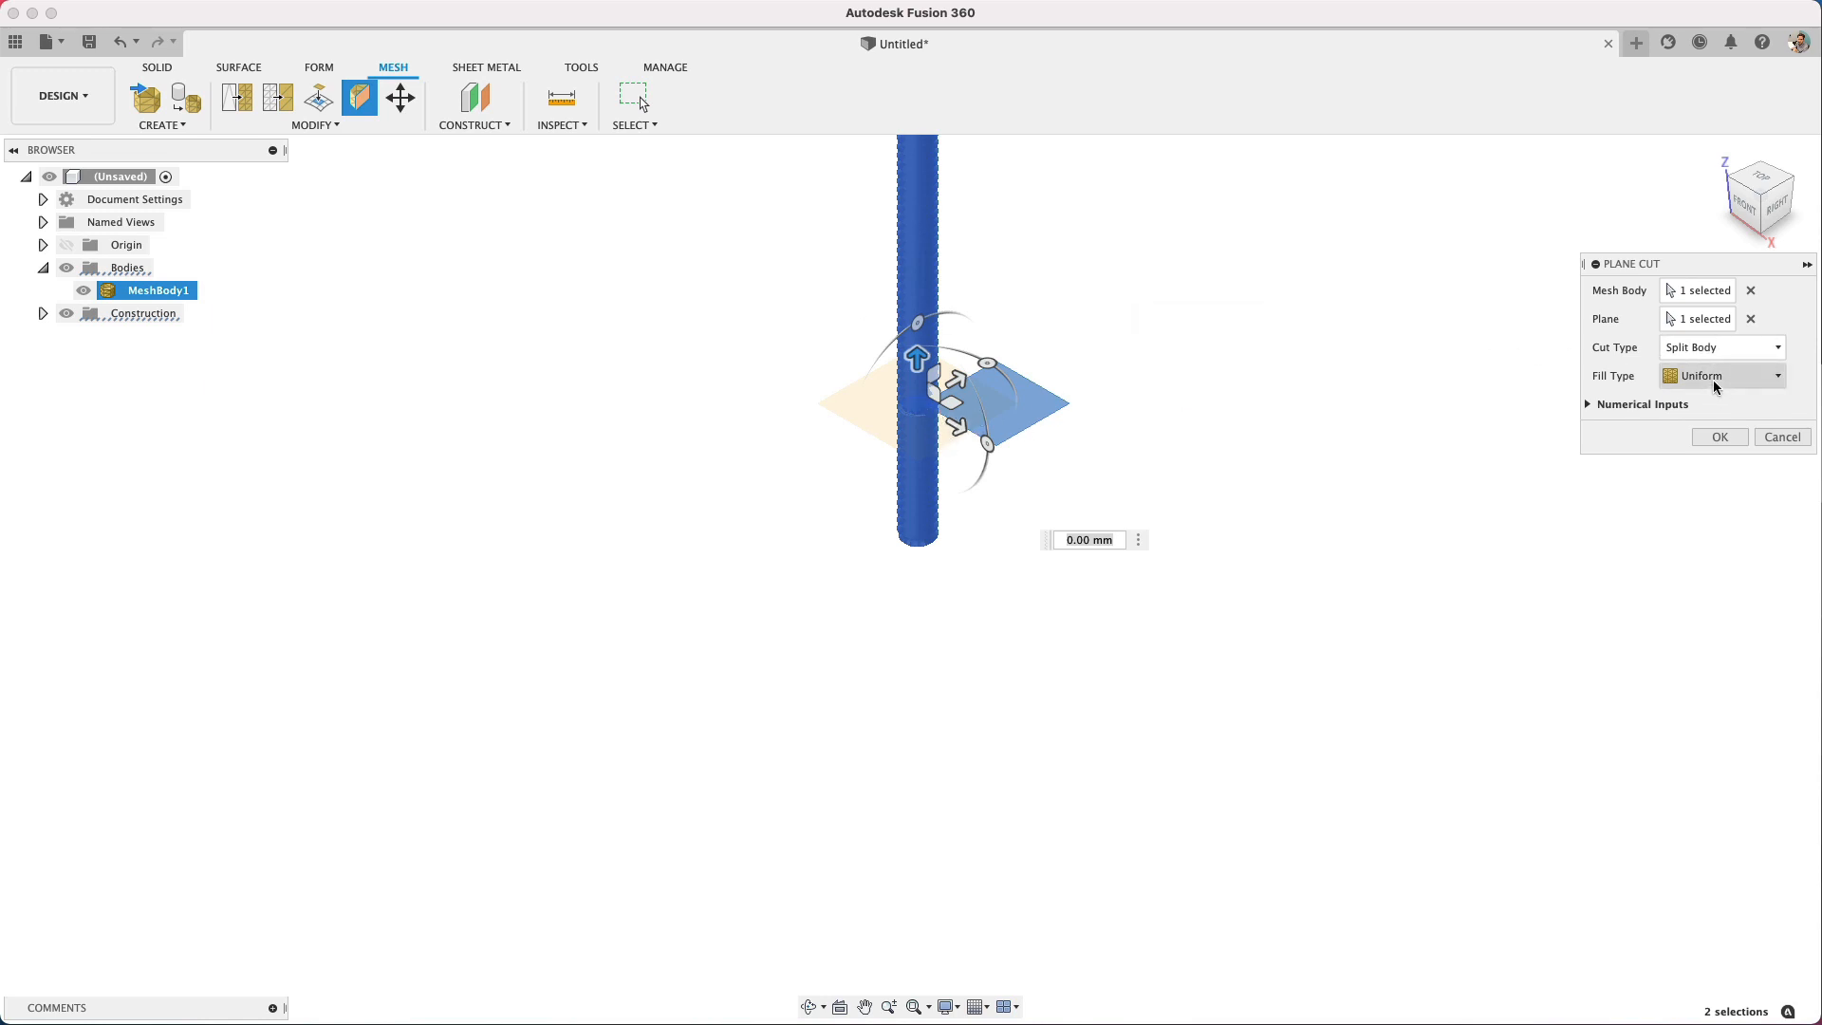
- Apply the split and select MeshBody1 and MeshBody2 in turn to check each piece
{"action": "left_click", "coordinate": [1718, 440]}
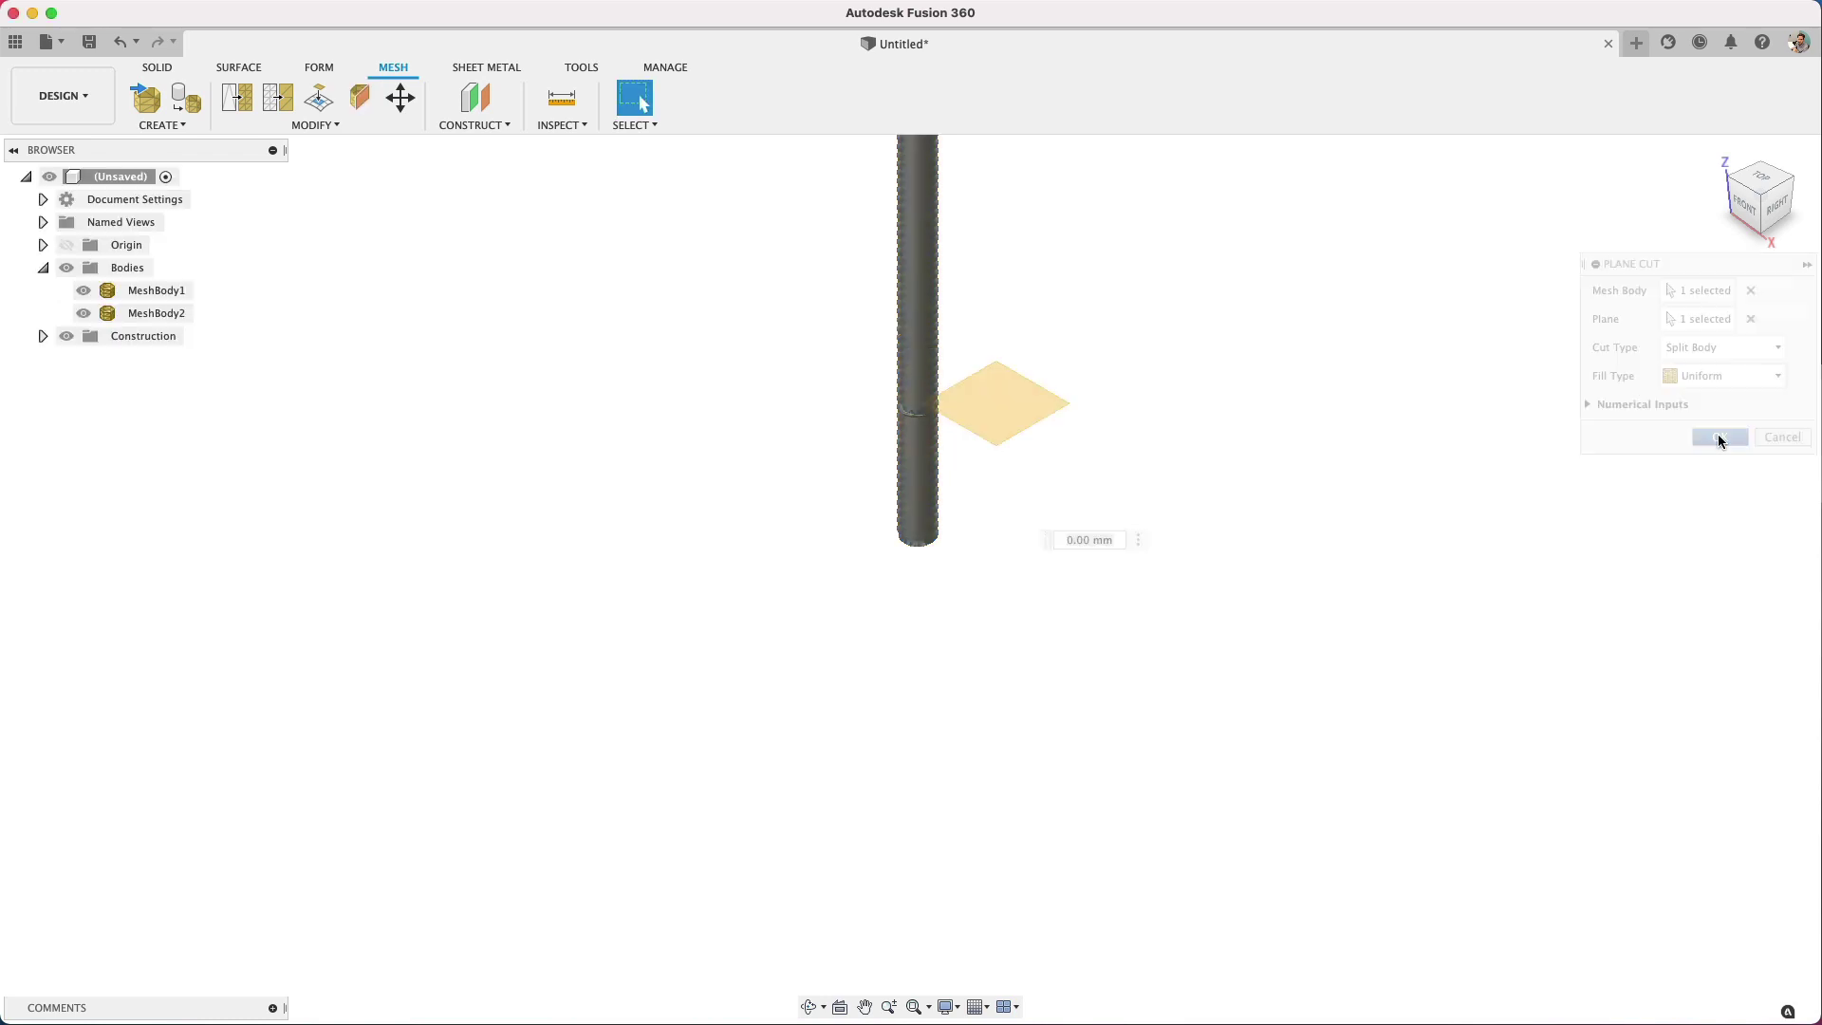
{"action": "left_click", "coordinate": [143, 296]}
{"action": "left_click", "coordinate": [156, 314]}
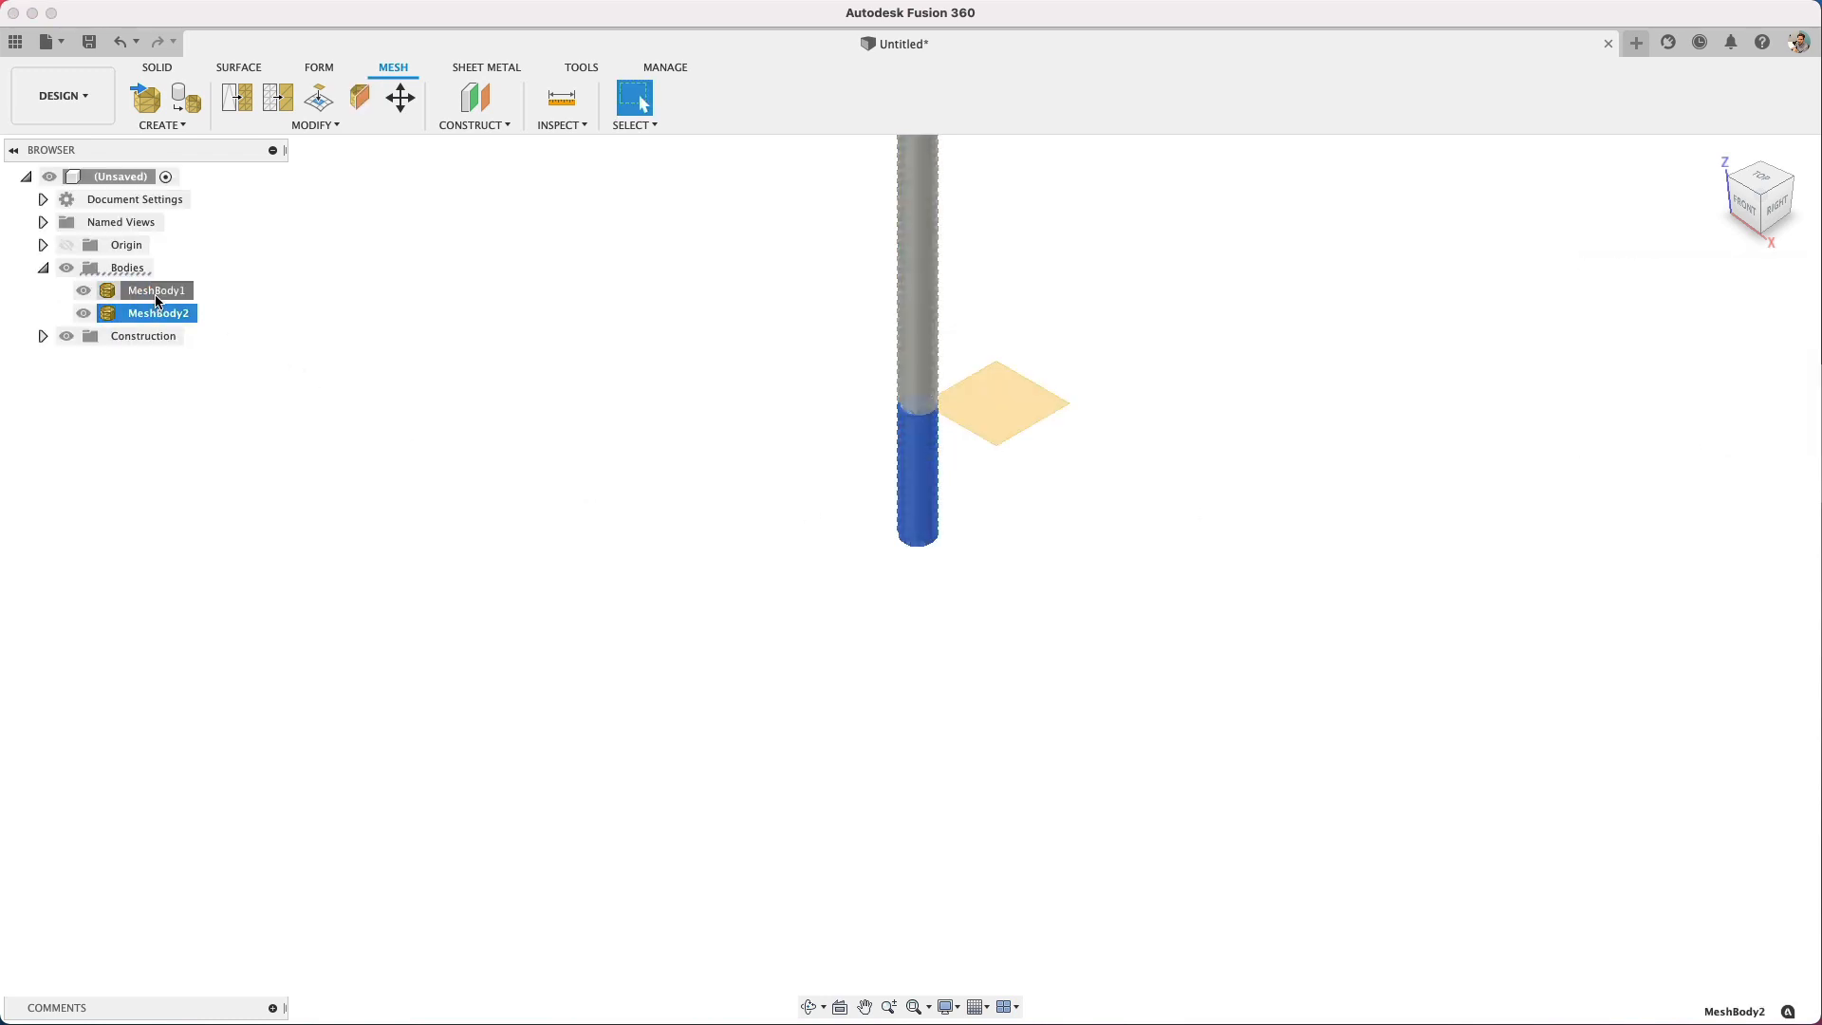
{"action": "scroll", "coordinate": [964, 406], "scroll_direction": "up", "scroll_amount": 2}
{"action": "scroll", "coordinate": [982, 385], "scroll_direction": "up", "scroll_amount": 3}
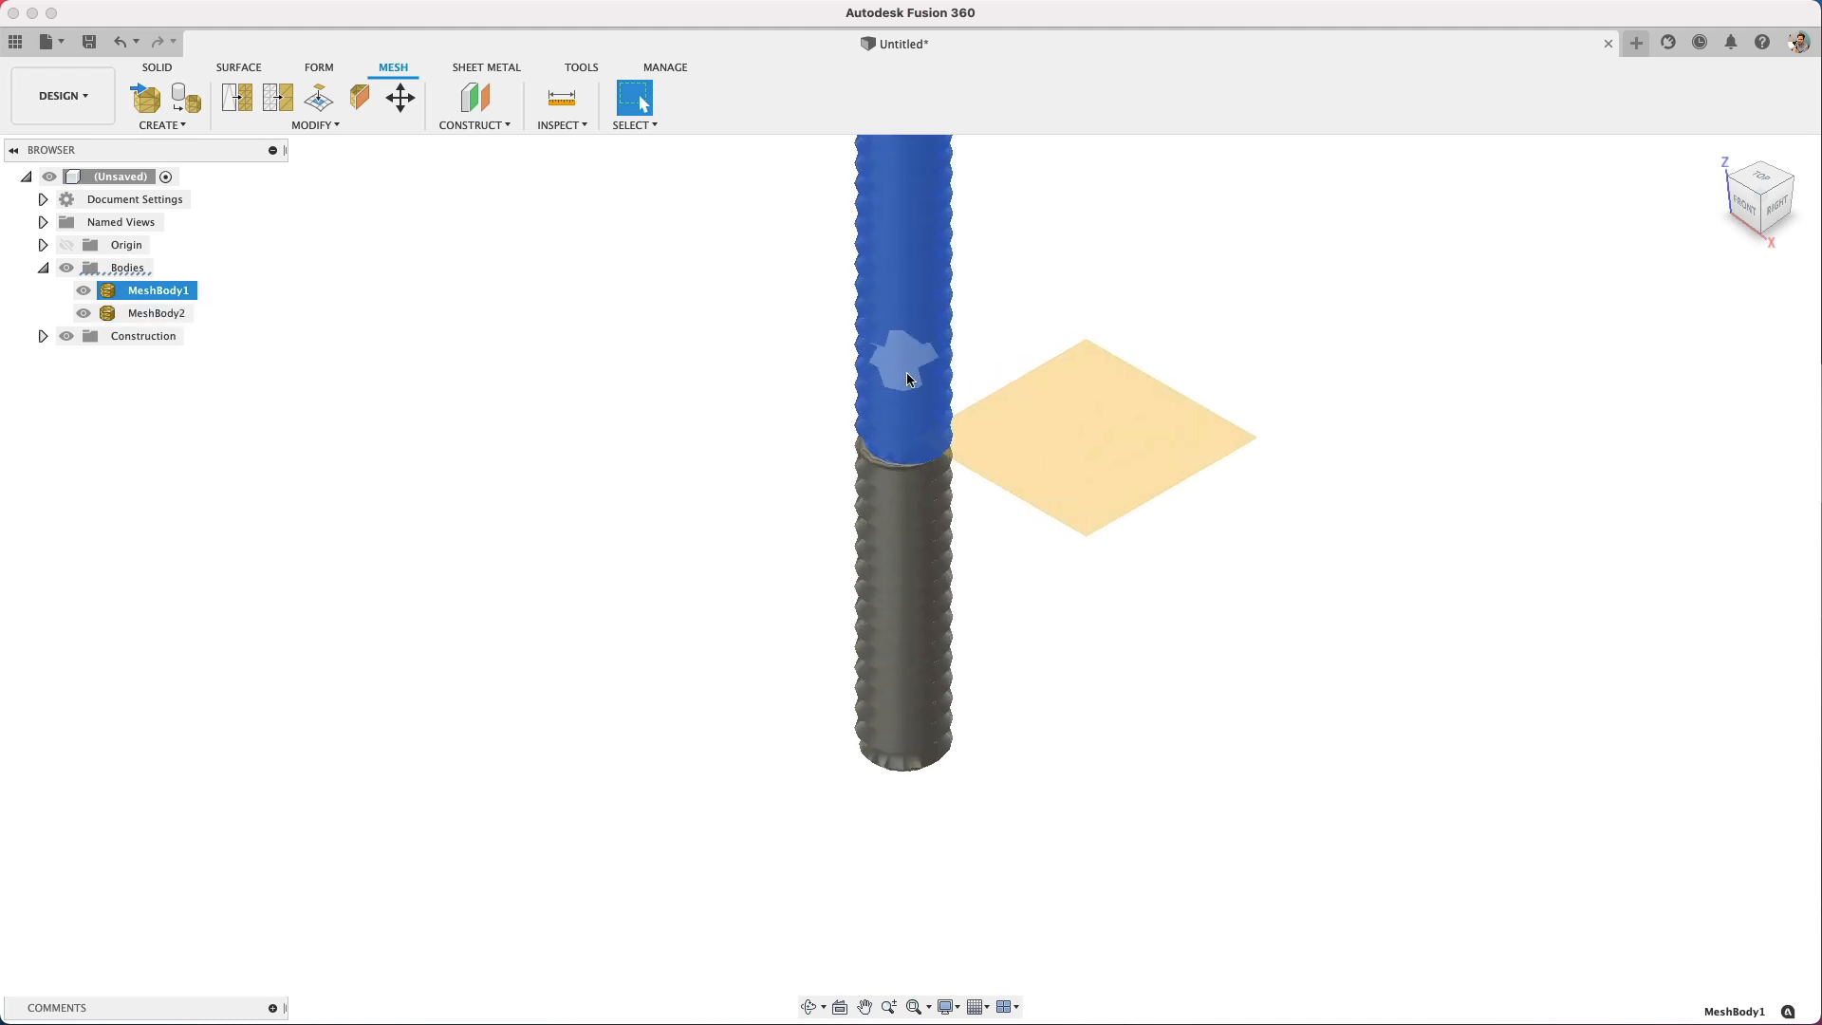